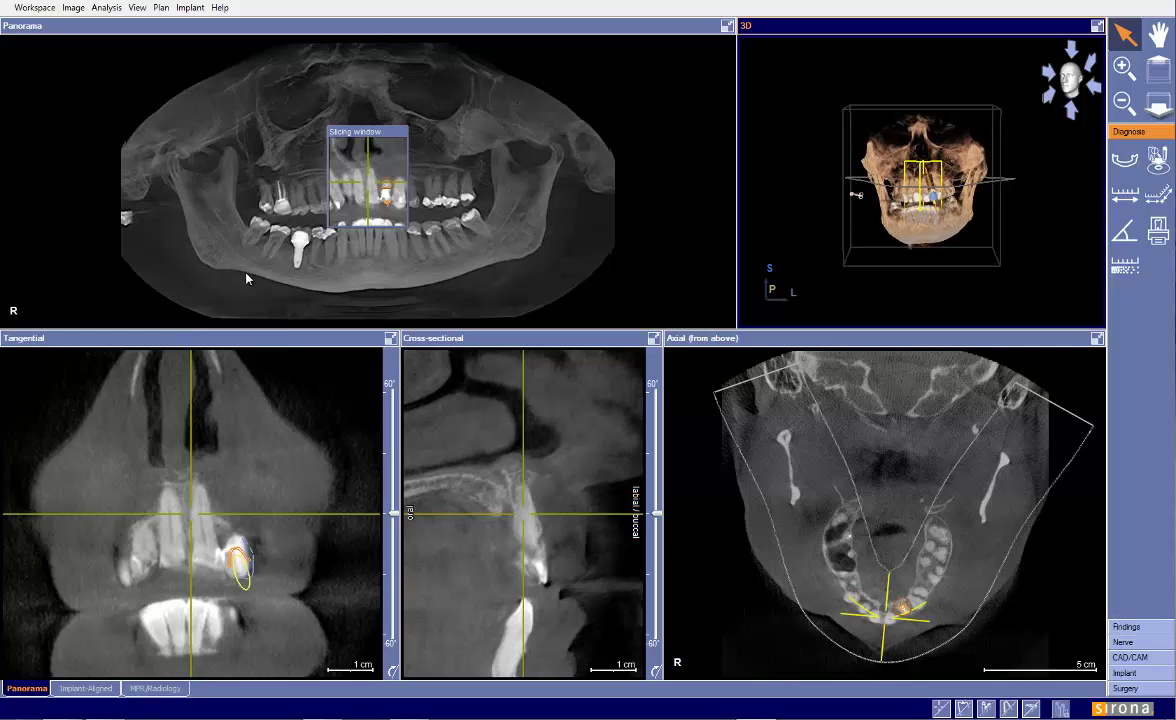
# - Position the slicing window over the upper left lateral incisor and hide the current plan
pyautogui.moveTo(390, 135); pyautogui.dragTo(414, 142)
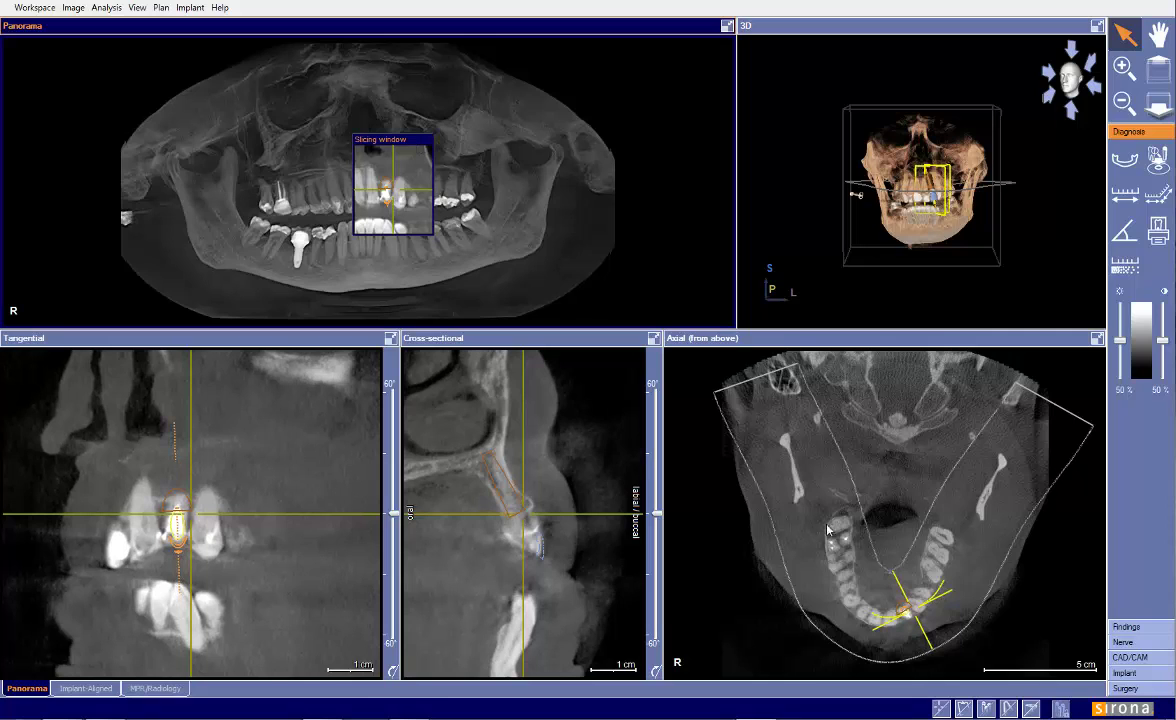
pyautogui.click(986, 707)
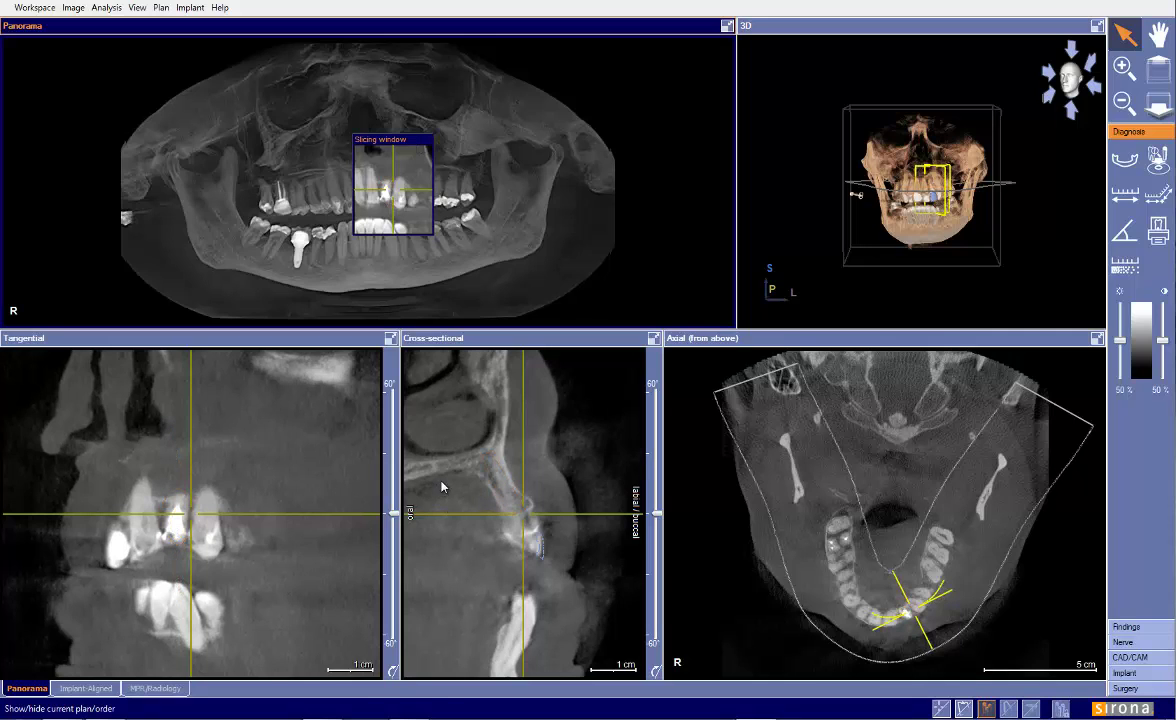
# - Tilt the tangential slice along the incisor's root axis and centre the slicing window on the tooth
pyautogui.moveTo(398, 516); pyautogui.dragTo(449, 470)
pyautogui.moveTo(332, 468); pyautogui.dragTo(330, 460)
pyautogui.scroll(-4, 330, 461)
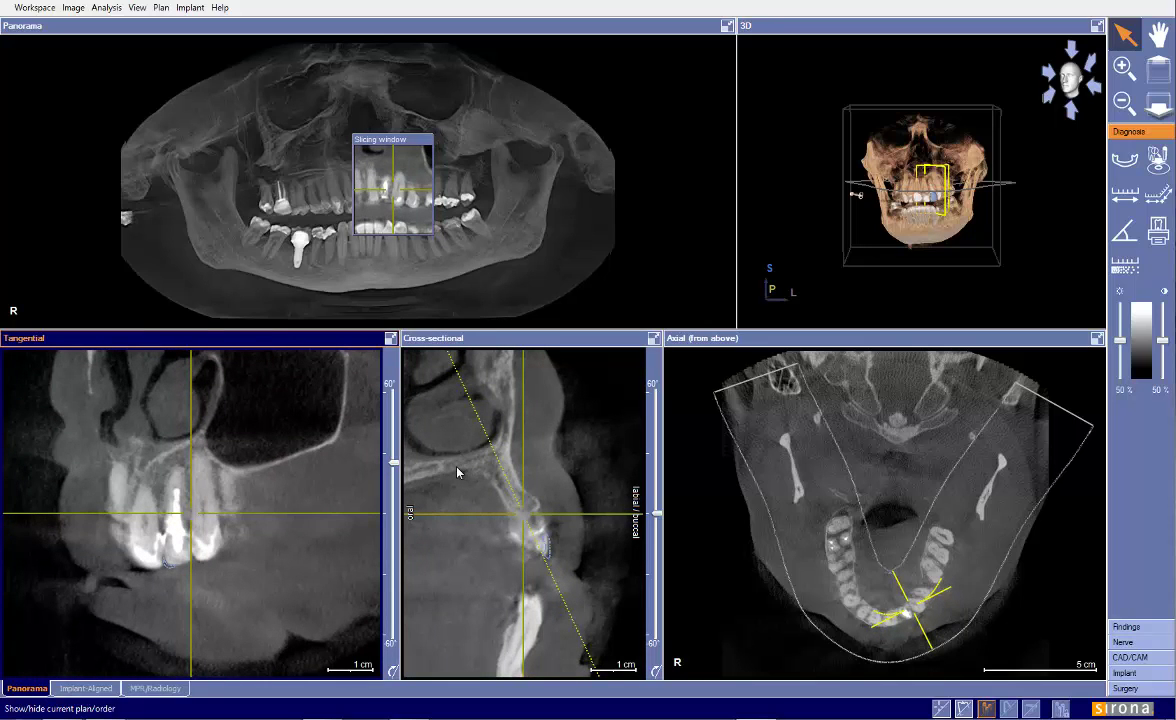
pyautogui.scroll(-5, 457, 472)
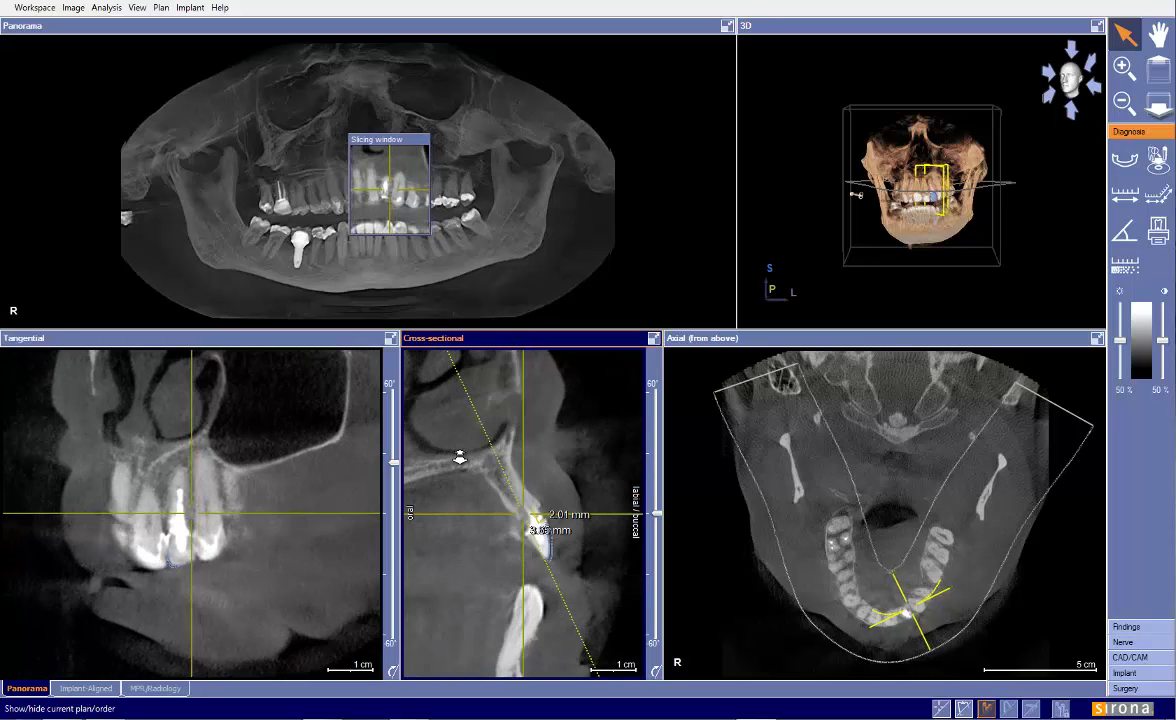
pyautogui.scroll(-3, 460, 456)
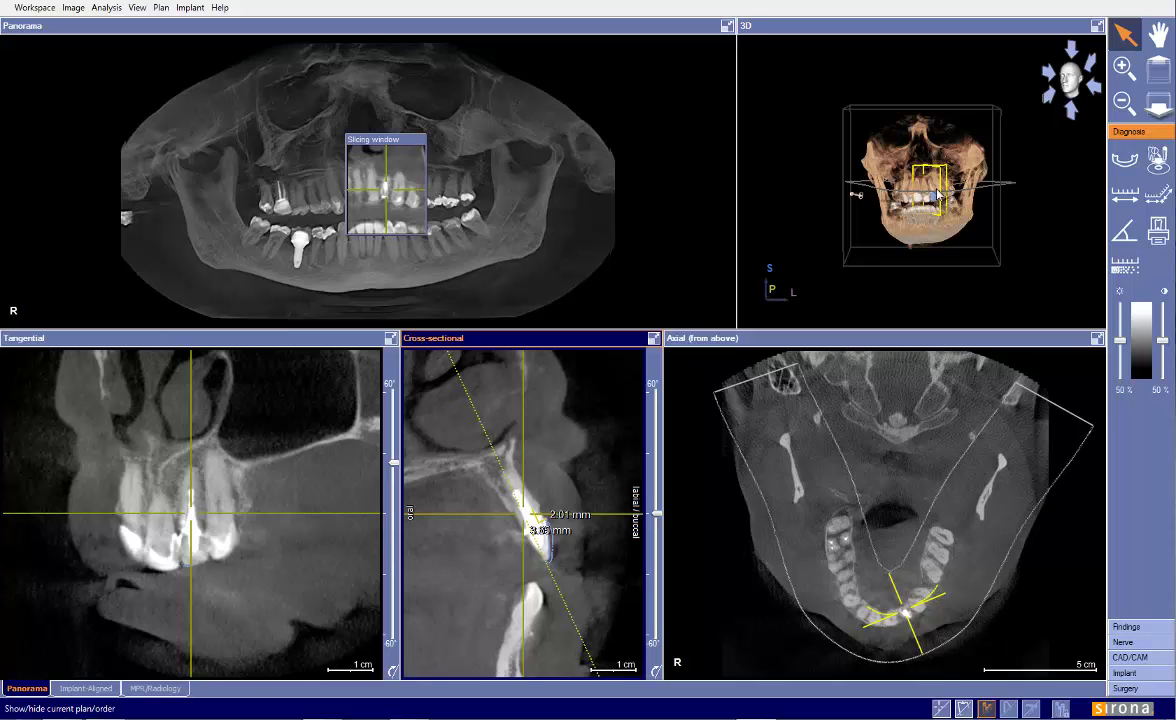
# - Zoom the 3D view in on the teeth and show the optical impression for tooth 10
pyautogui.click(944, 184)
pyautogui.scroll(5, 940, 190)
pyautogui.moveTo(930, 205); pyautogui.dragTo(1067, 200)
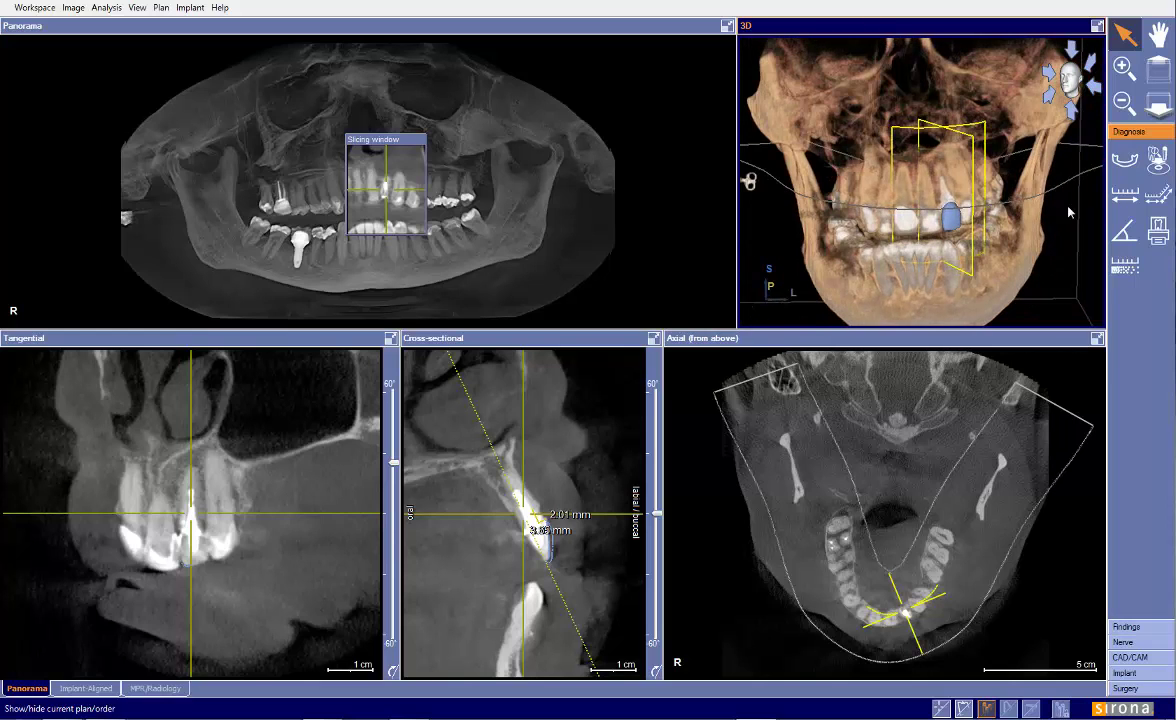
pyautogui.click(1123, 657)
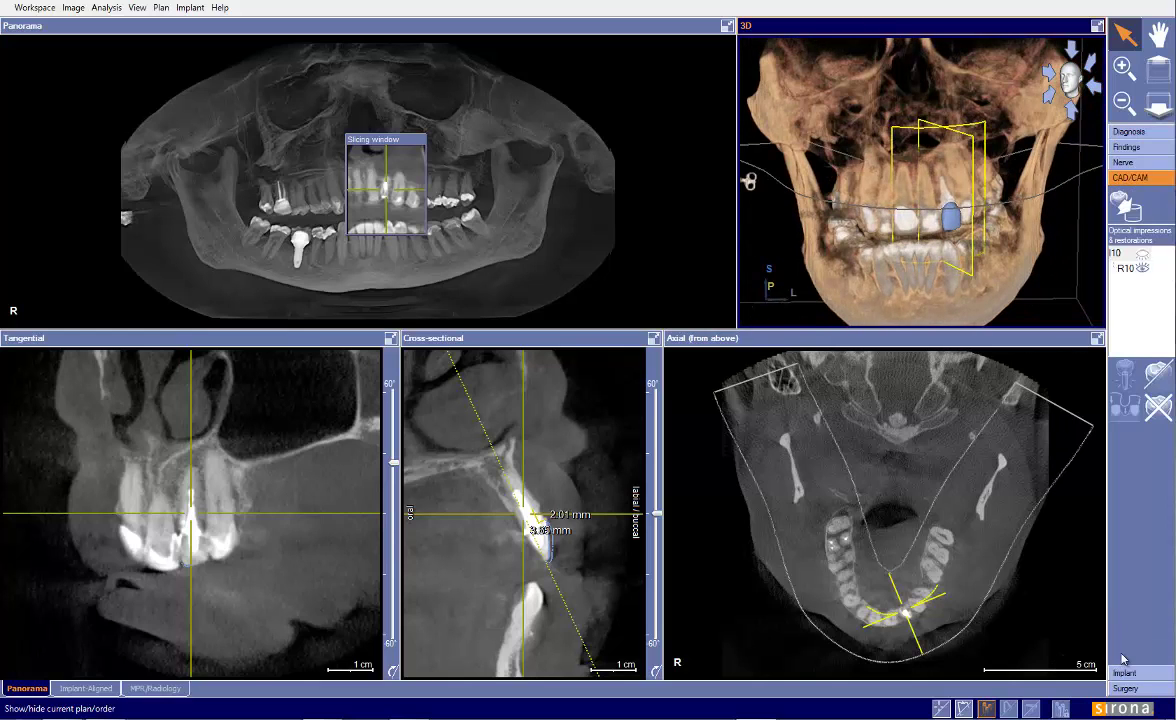
pyautogui.click(1140, 256)
# - Examine the optical impression and the tooth 10 restoration on the skull from several angles in the enlarged 3D view
pyautogui.moveTo(1000, 230); pyautogui.dragTo(985, 190)
pyautogui.click(1096, 26)
pyautogui.moveTo(377, 238); pyautogui.dragTo(476, 375)
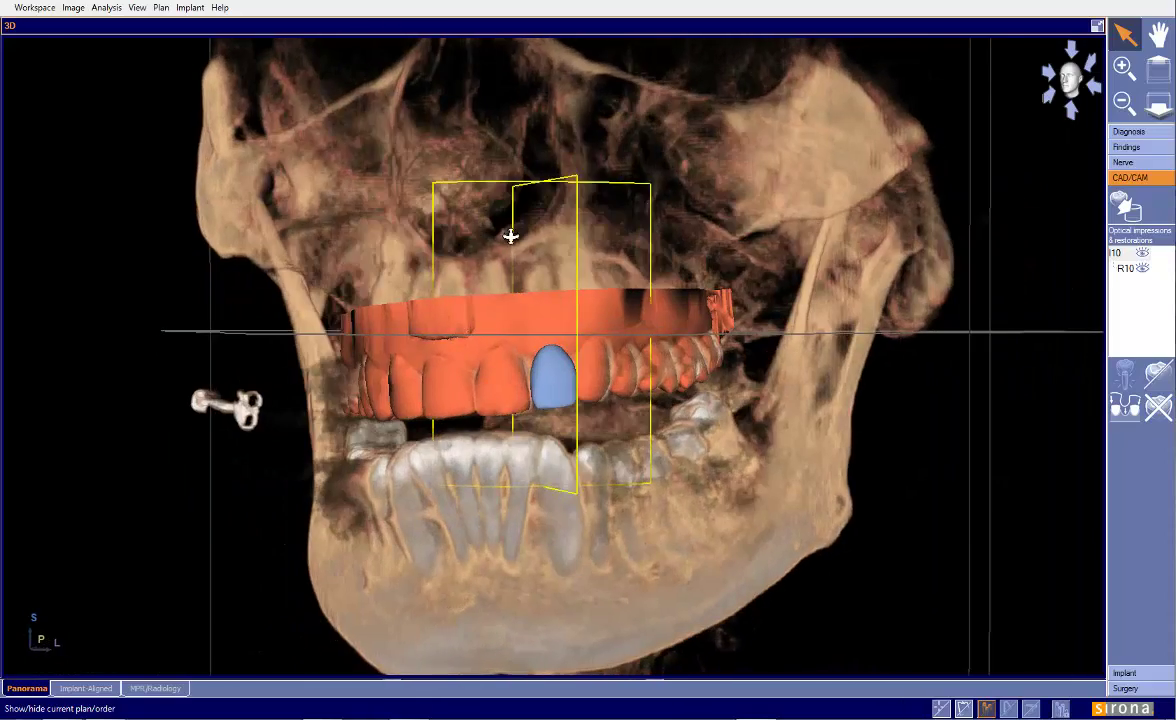
pyautogui.moveTo(496, 243); pyautogui.dragTo(560, 130)
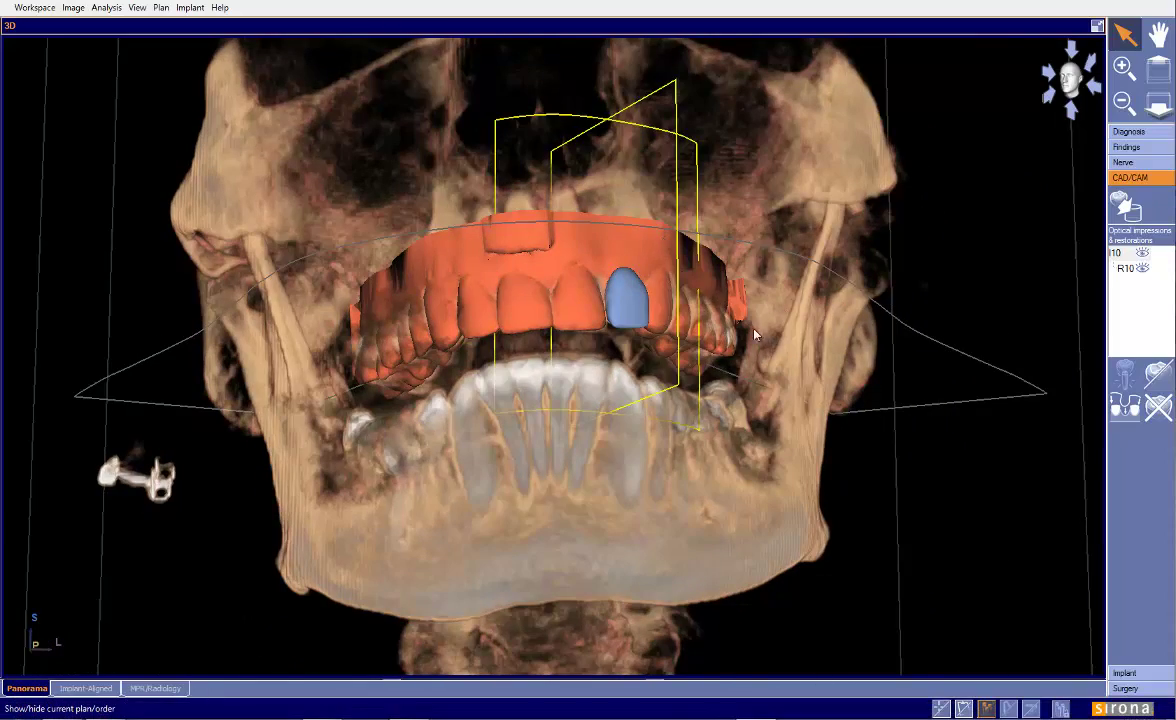
pyautogui.moveTo(751, 399); pyautogui.dragTo(563, 368)
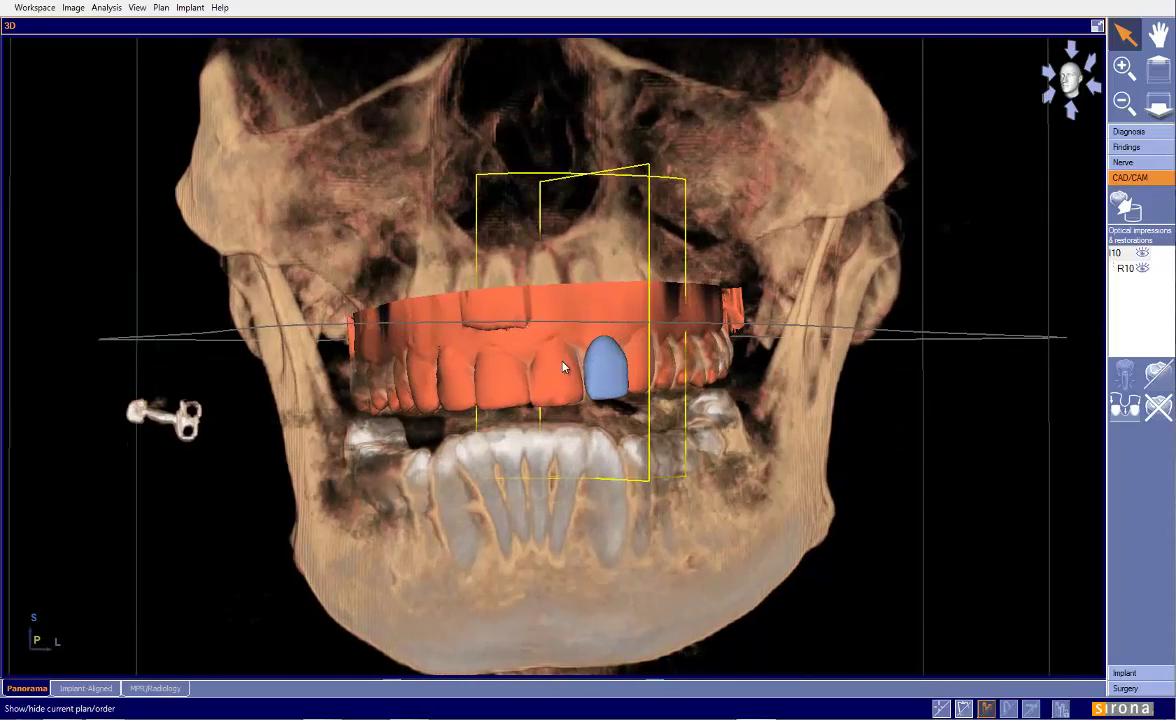
pyautogui.moveTo(384, 282); pyautogui.dragTo(545, 336)
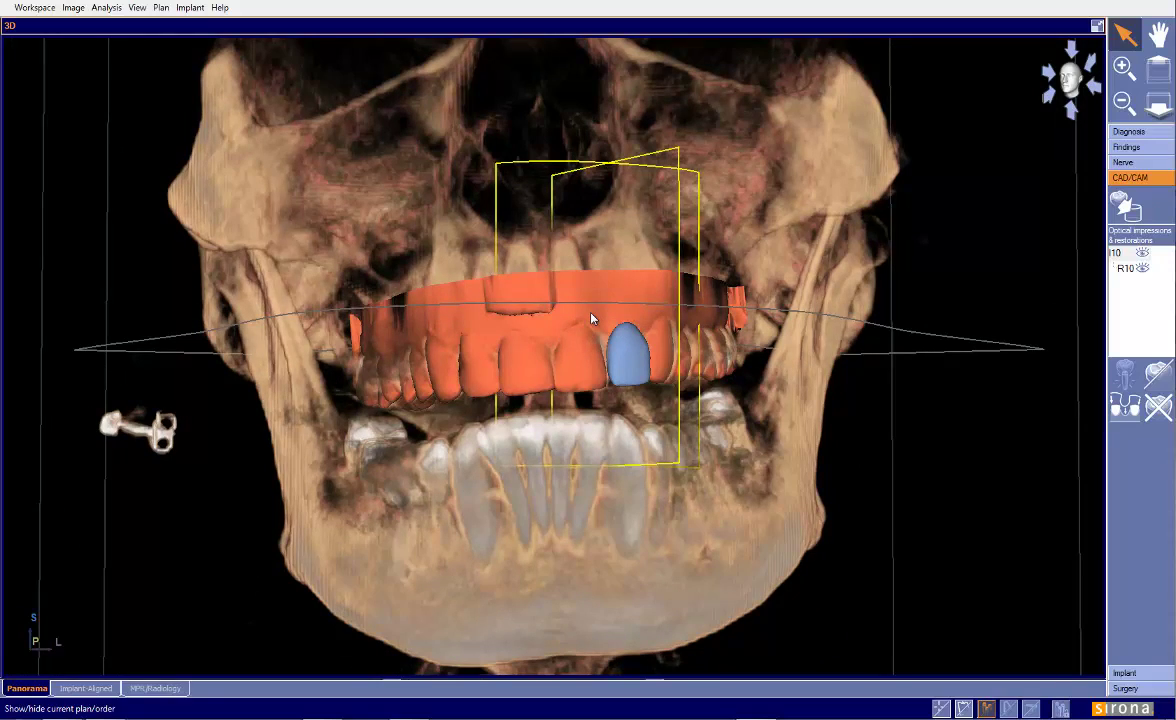
pyautogui.moveTo(583, 420); pyautogui.dragTo(556, 202)
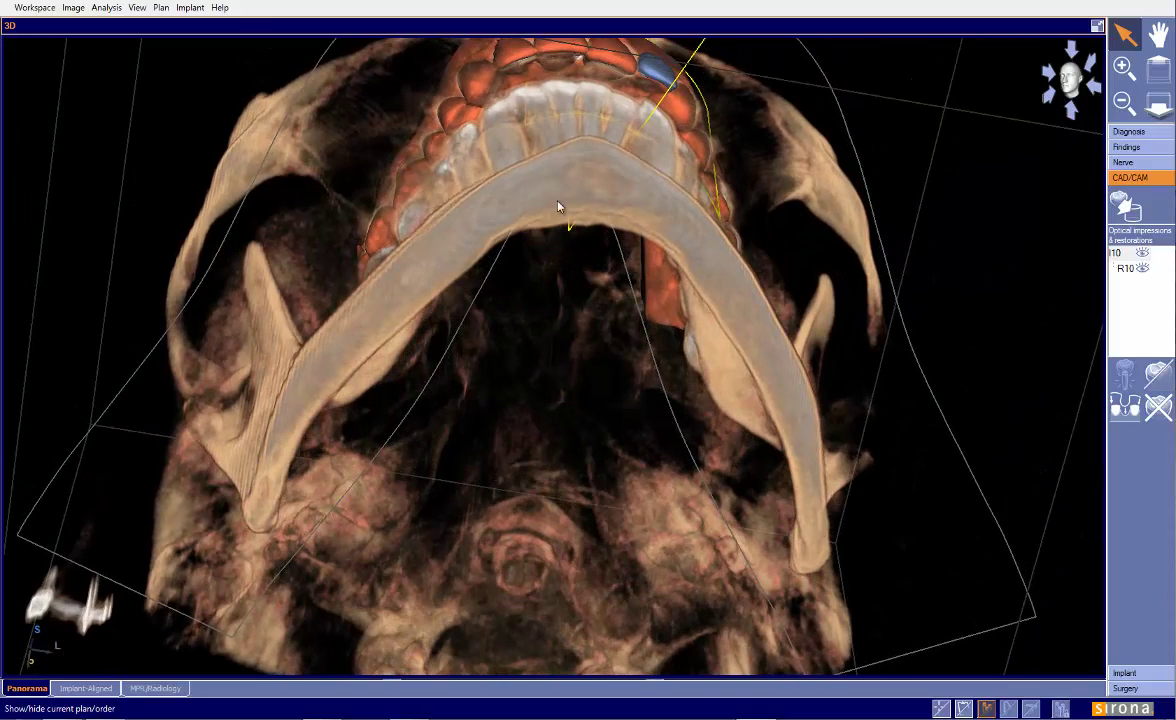
# - Switch to the implant-aligned workspace for implant planning, show the current plan again and check which plan is active
pyautogui.click(80, 688)
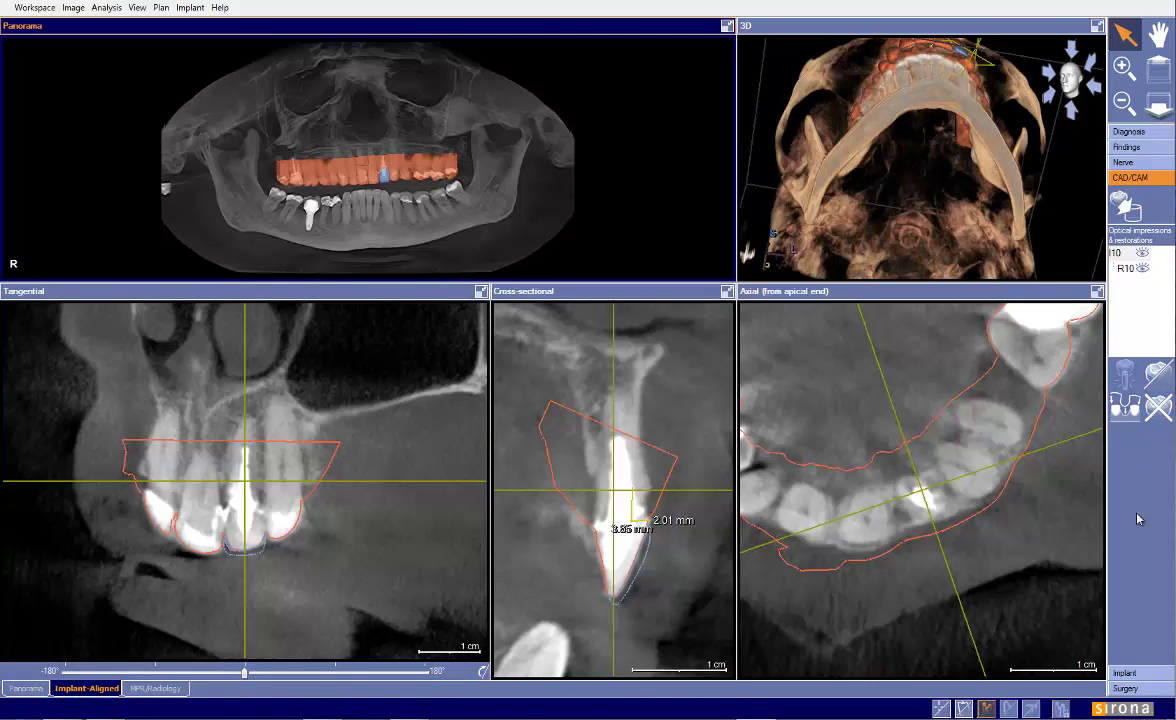
pyautogui.click(1124, 672)
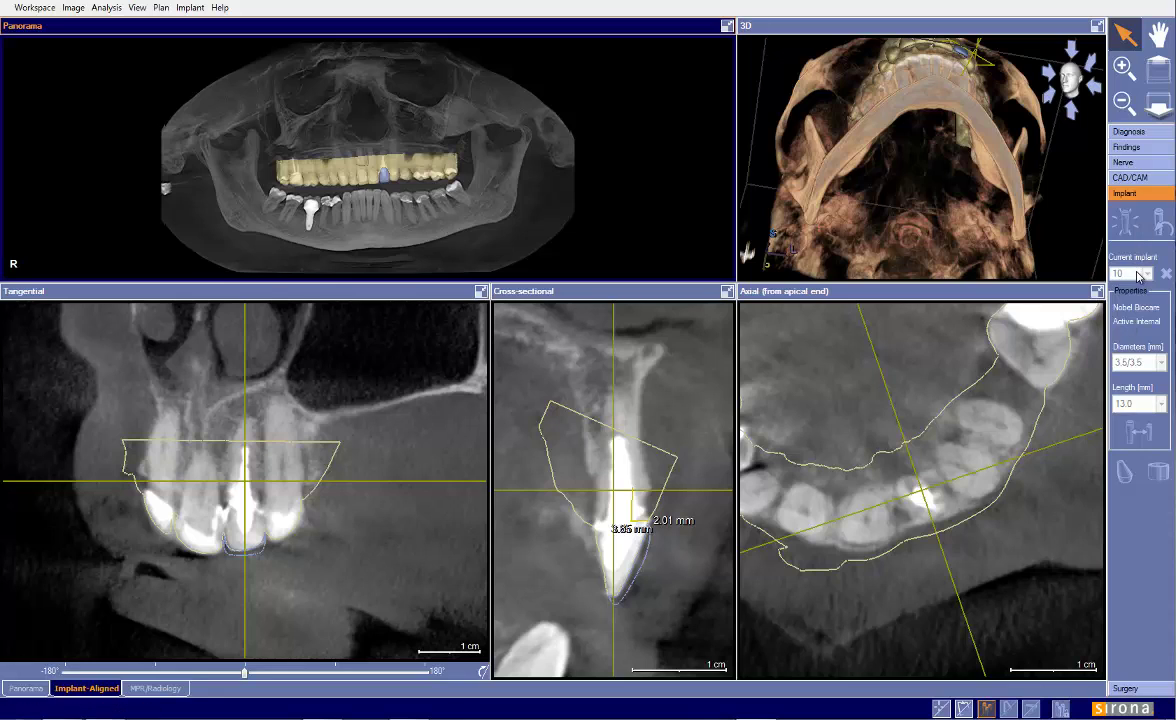
pyautogui.click(985, 708)
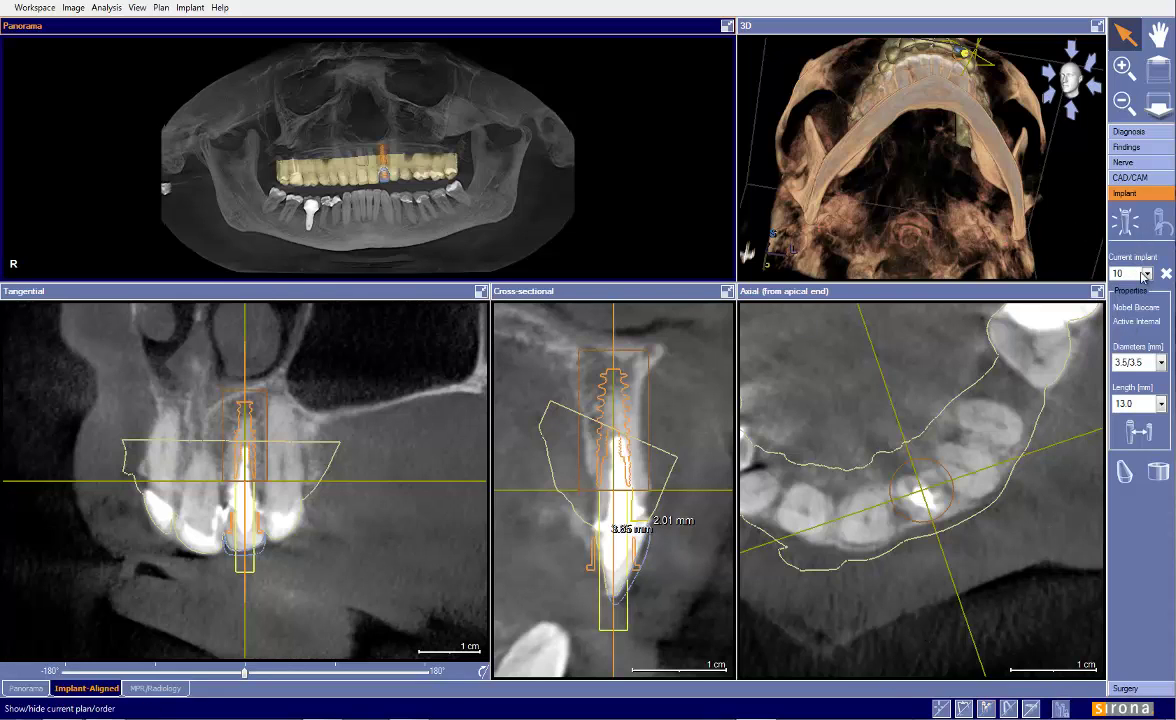
pyautogui.click(680, 515)
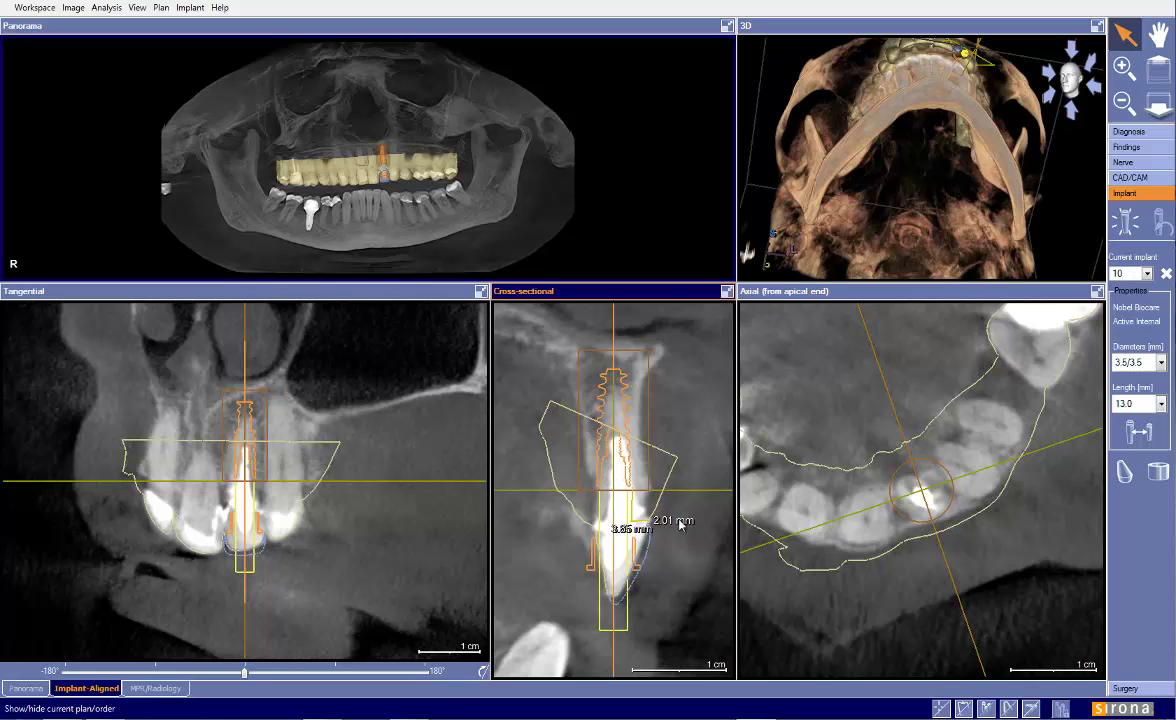
pyautogui.click(158, 8)
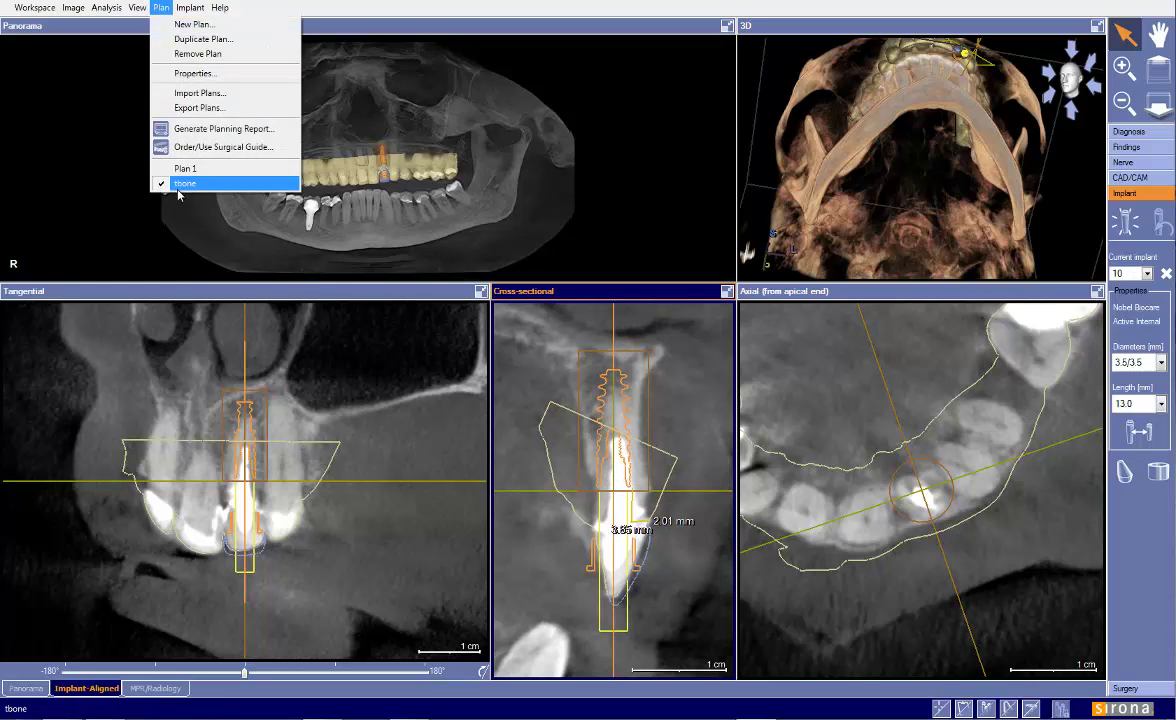
pyautogui.click(163, 8)
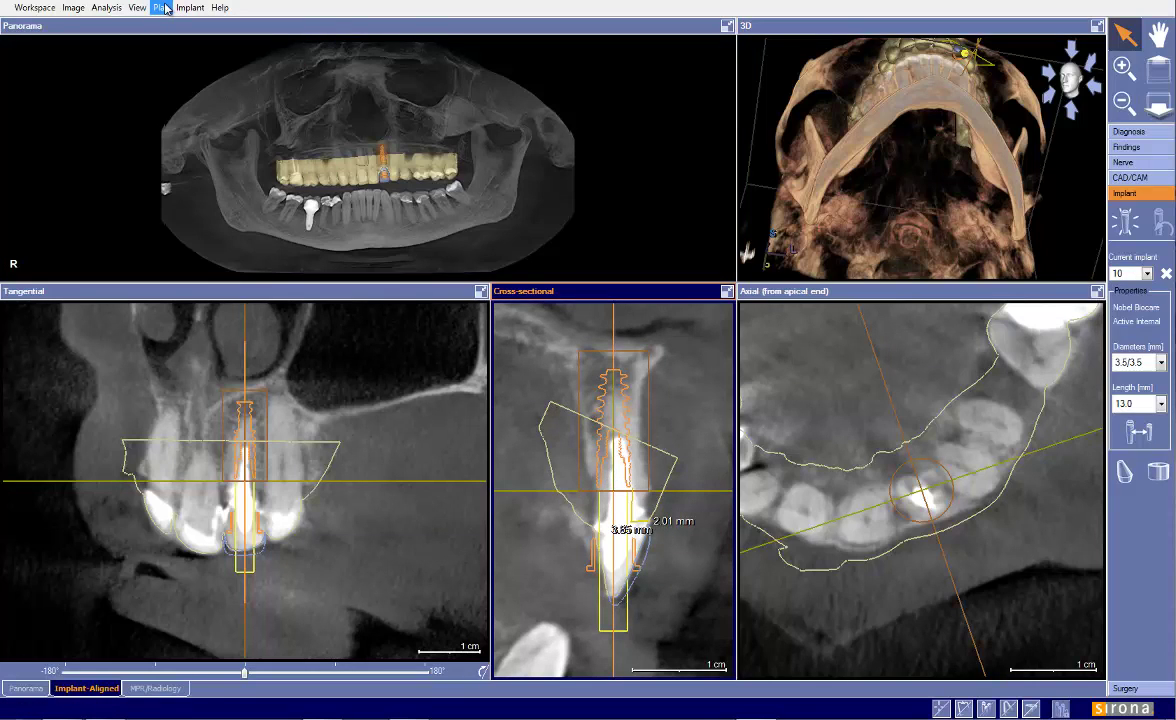
# - Examine how implant 10 sits in the bone in the tangential and cross-sectional views at different magnifications
pyautogui.click(383, 388)
pyautogui.scroll(2, 383, 388)
pyautogui.moveTo(393, 488); pyautogui.dragTo(396, 514, button='middle')
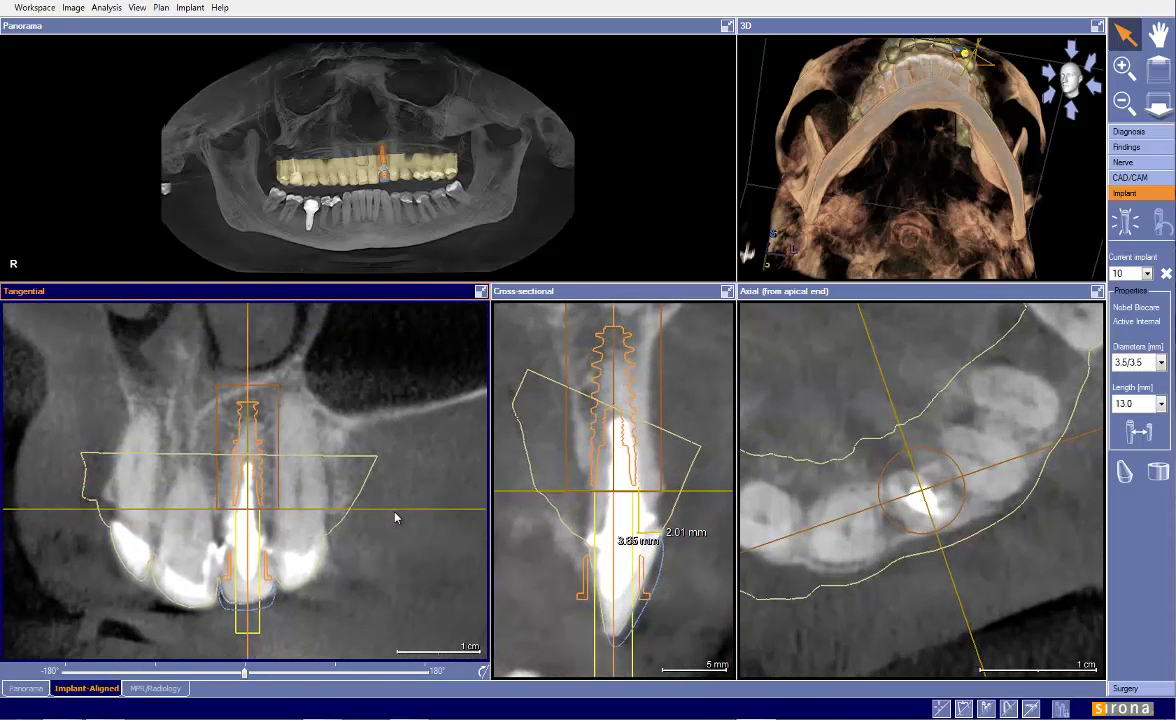
pyautogui.scroll(4, 396, 516)
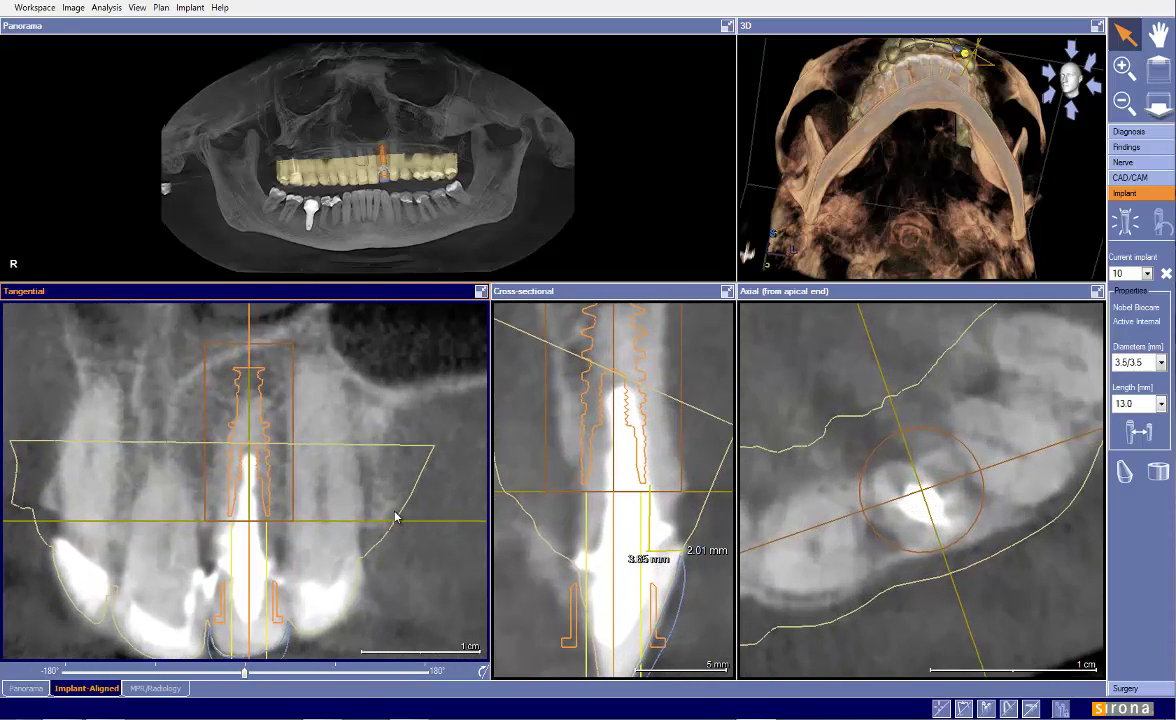
pyautogui.scroll(2, 425, 490)
pyautogui.scroll(-3, 427, 488)
pyautogui.click(677, 526)
pyautogui.scroll(-3, 688, 472)
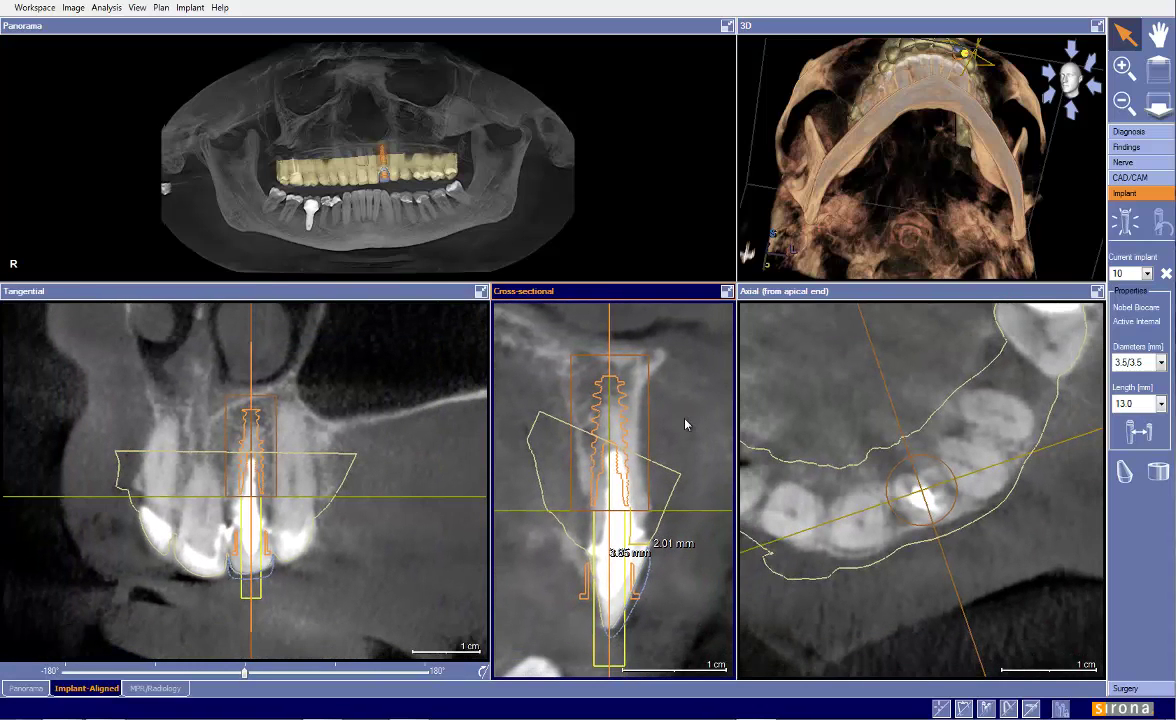
pyautogui.moveTo(685, 424); pyautogui.dragTo(689, 413)
pyautogui.scroll(3, 689, 413)
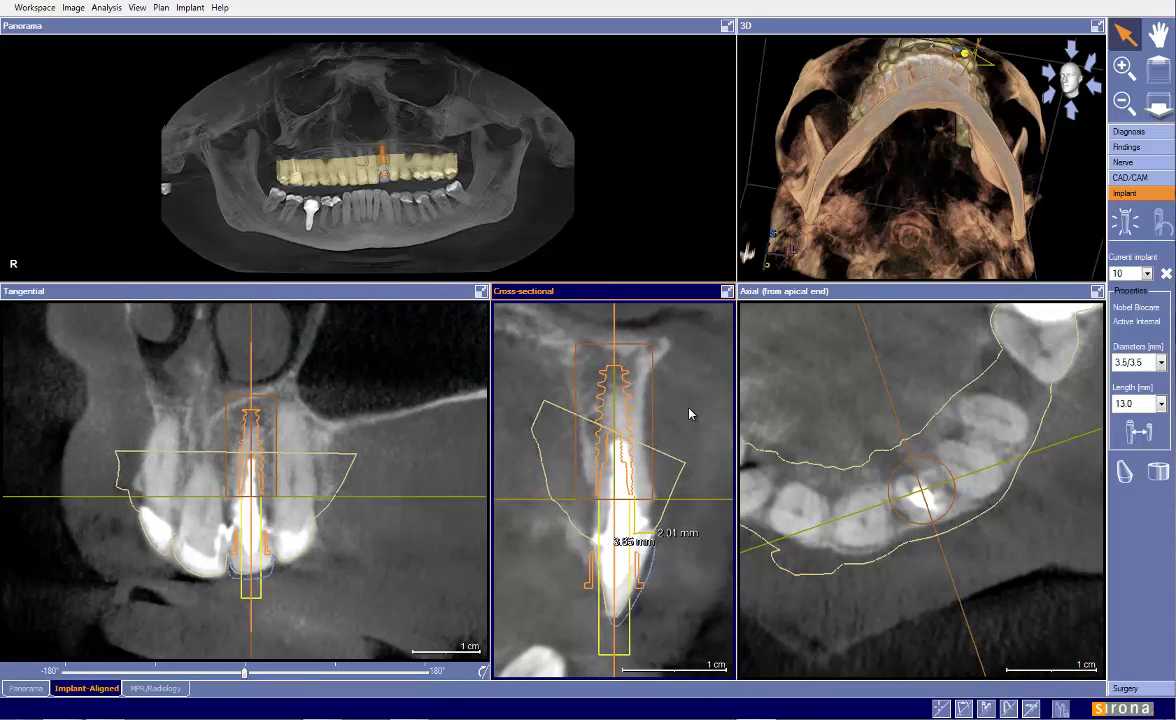
pyautogui.scroll(-3, 689, 413)
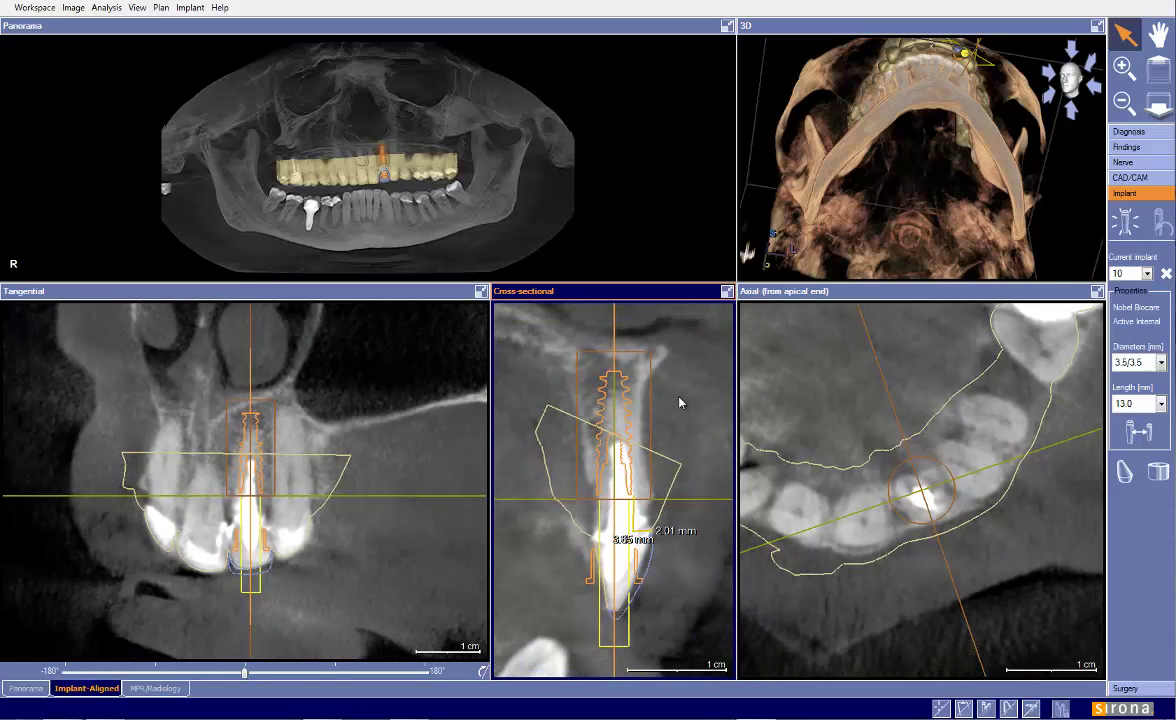
# - Inspect implant 10 from crown level by rotating the slices around its axis, enlarging the cross-section, and resetting the rotation
pyautogui.moveTo(801, 399); pyautogui.dragTo(801, 472)
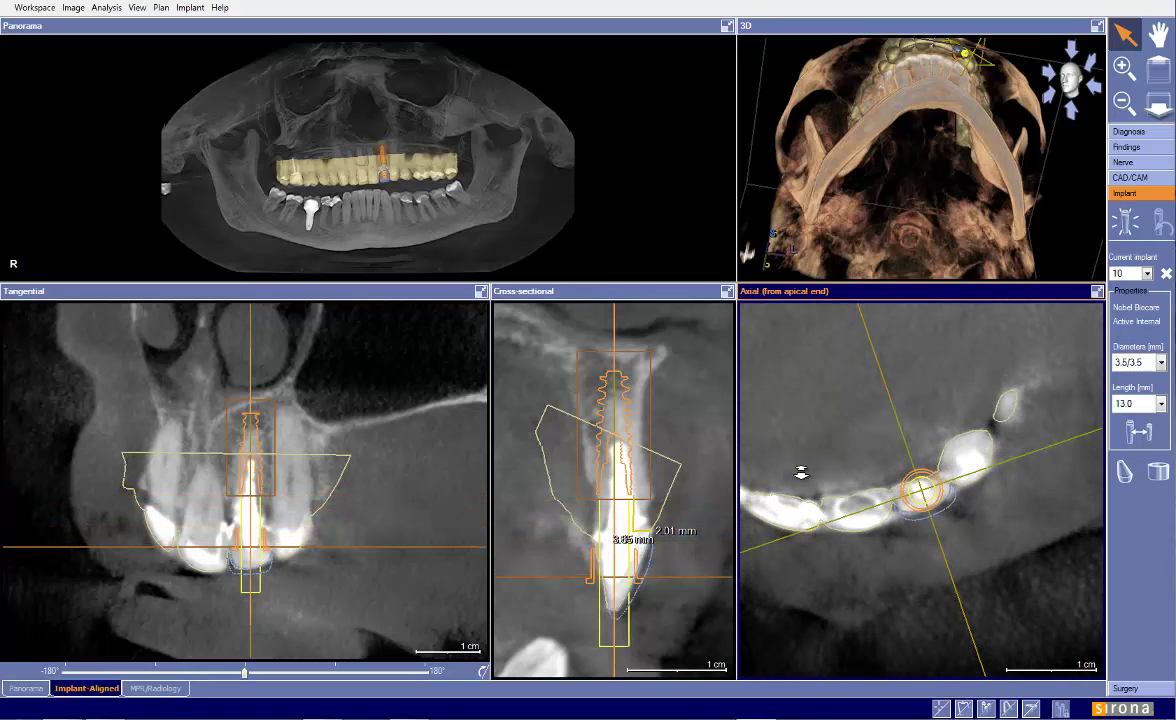
pyautogui.moveTo(245, 678); pyautogui.dragTo(318, 673)
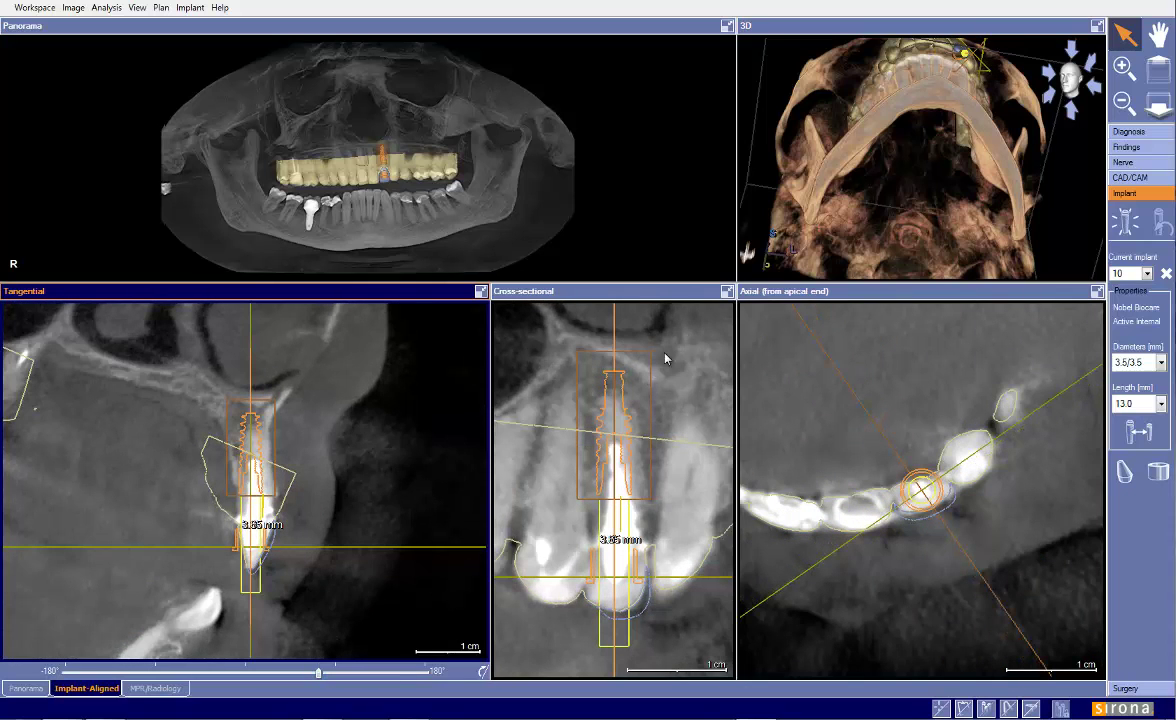
pyautogui.click(727, 291)
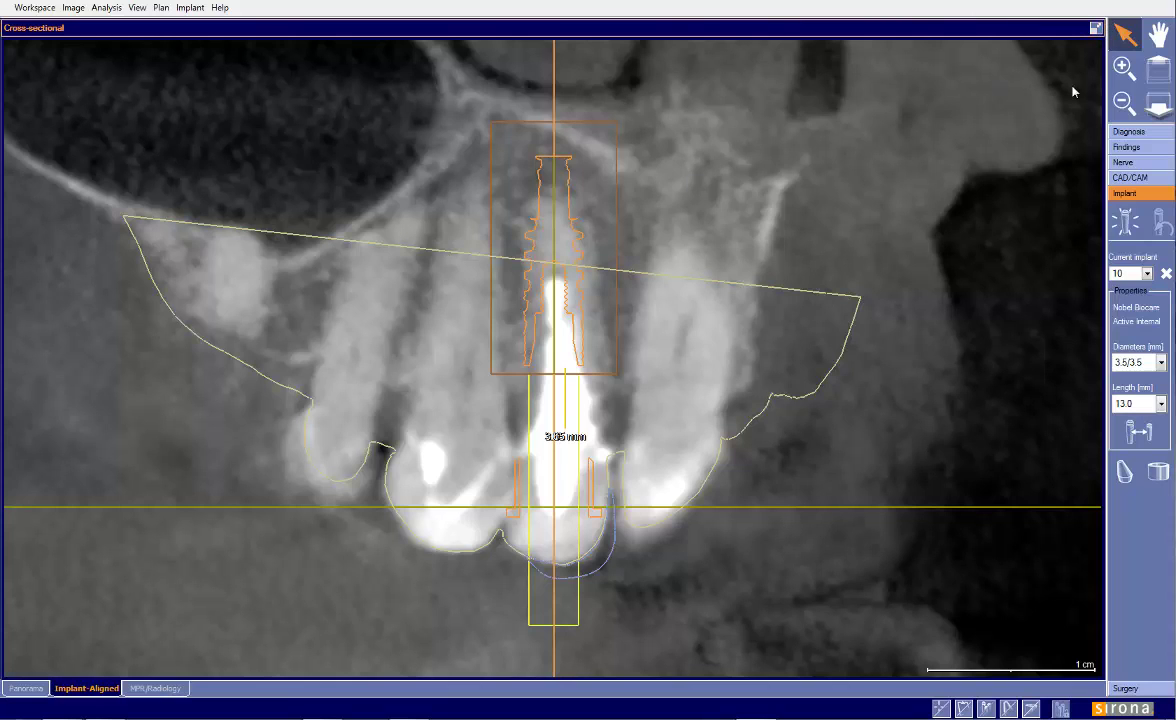
pyautogui.click(1096, 28)
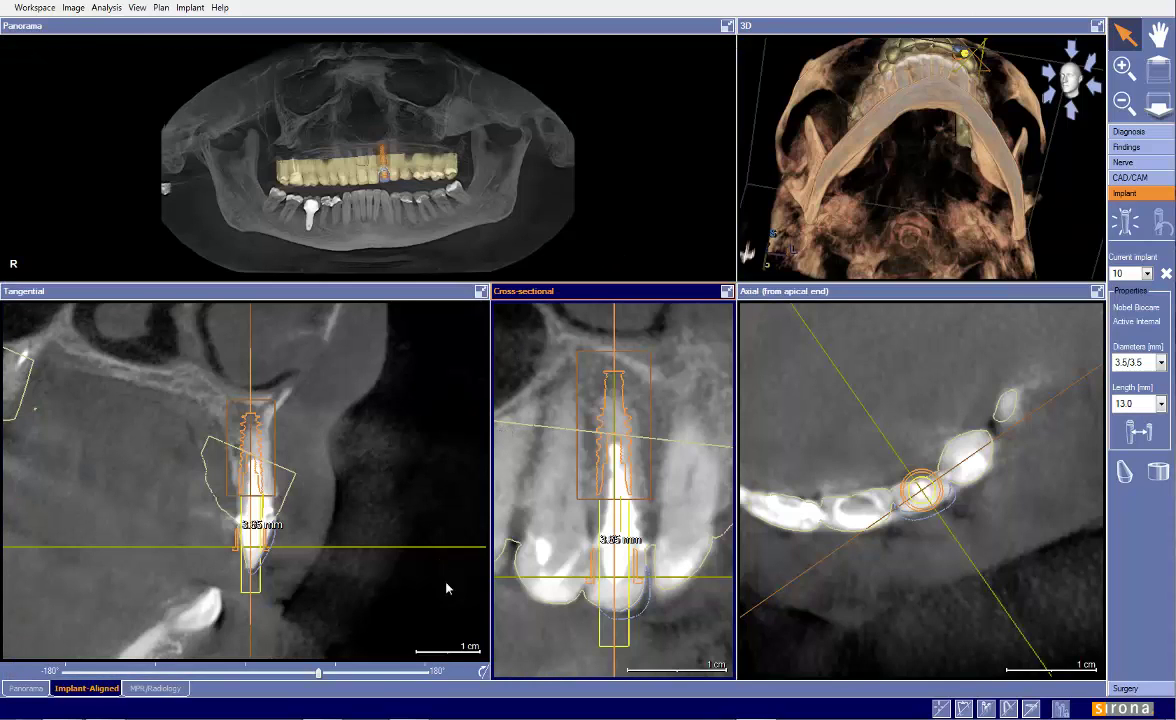
pyautogui.click(485, 673)
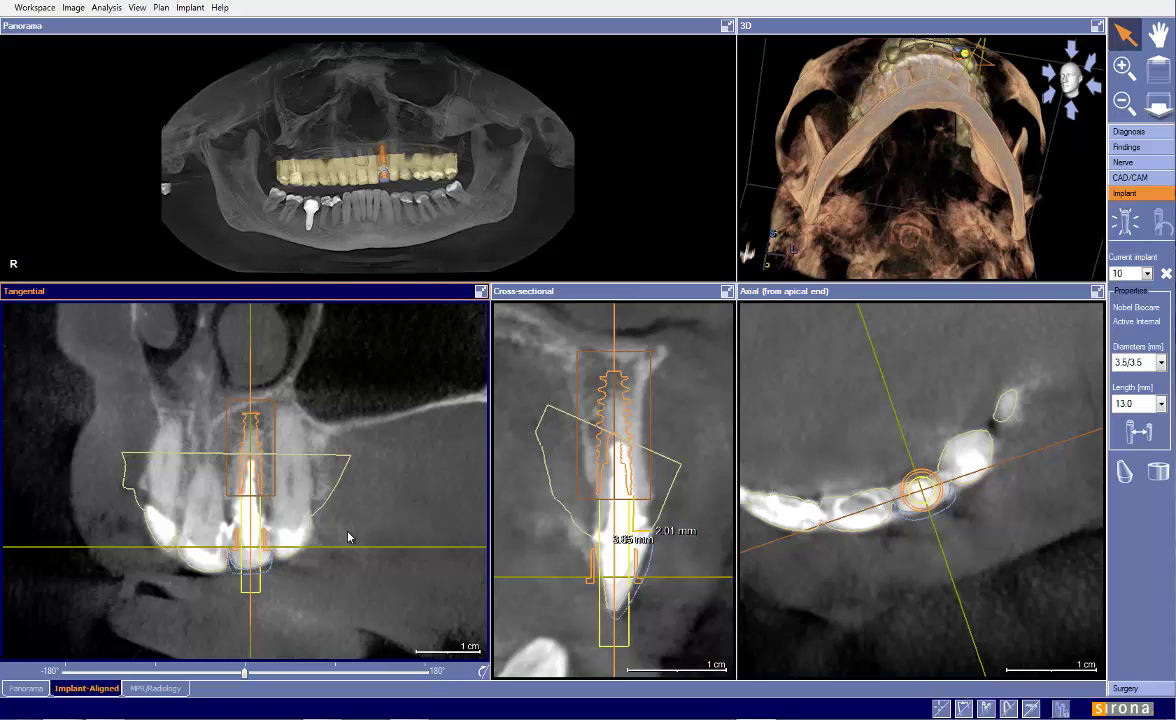
# - Fine-tune the position and angulation of implant 10 between the adjacent roots in the enlarged tangential view
pyautogui.scroll(5, 348, 537)
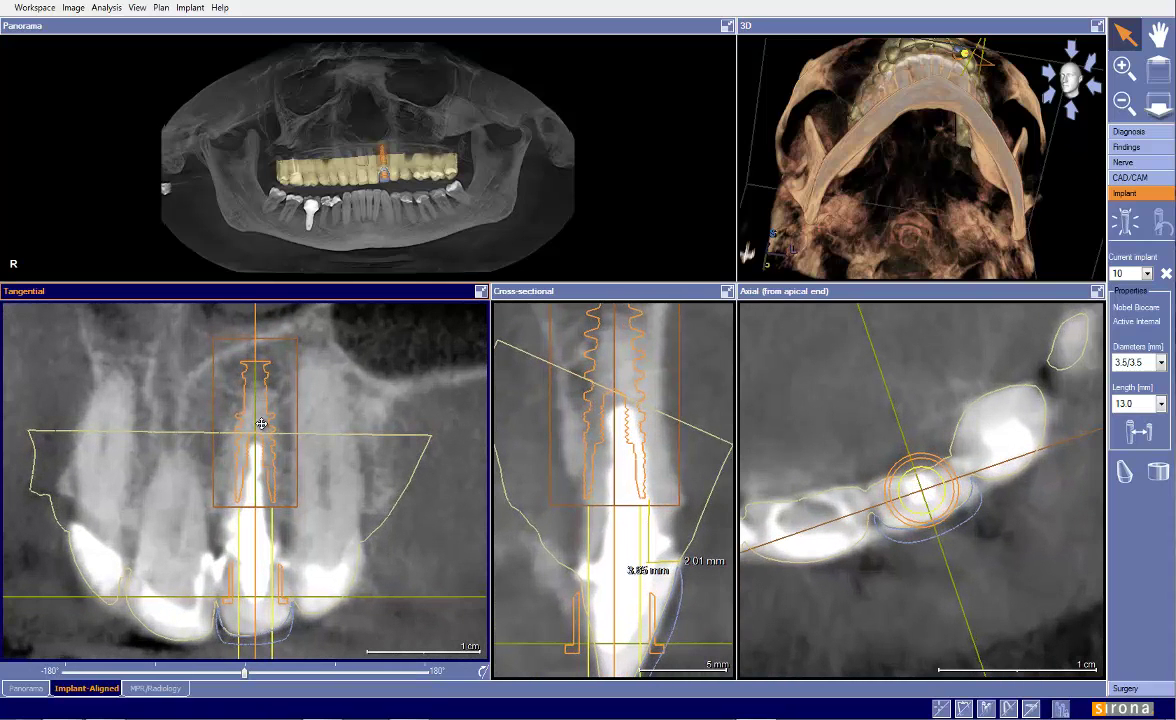
pyautogui.click(481, 291)
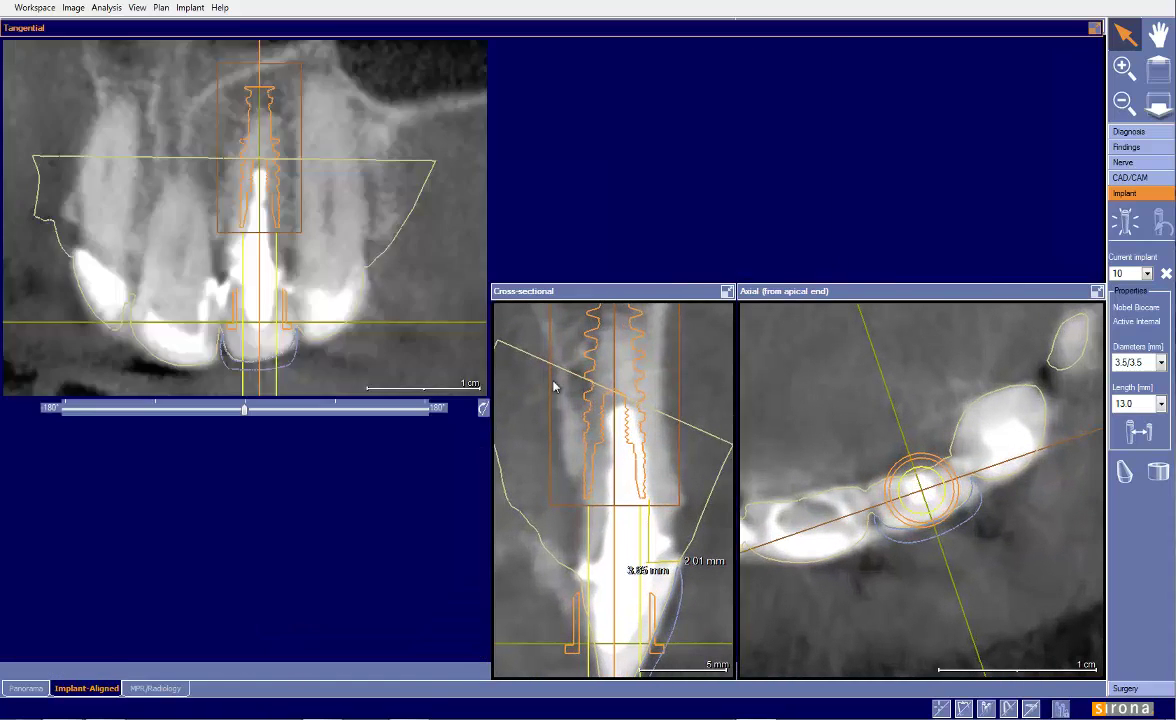
pyautogui.moveTo(590, 345); pyautogui.dragTo(578, 334)
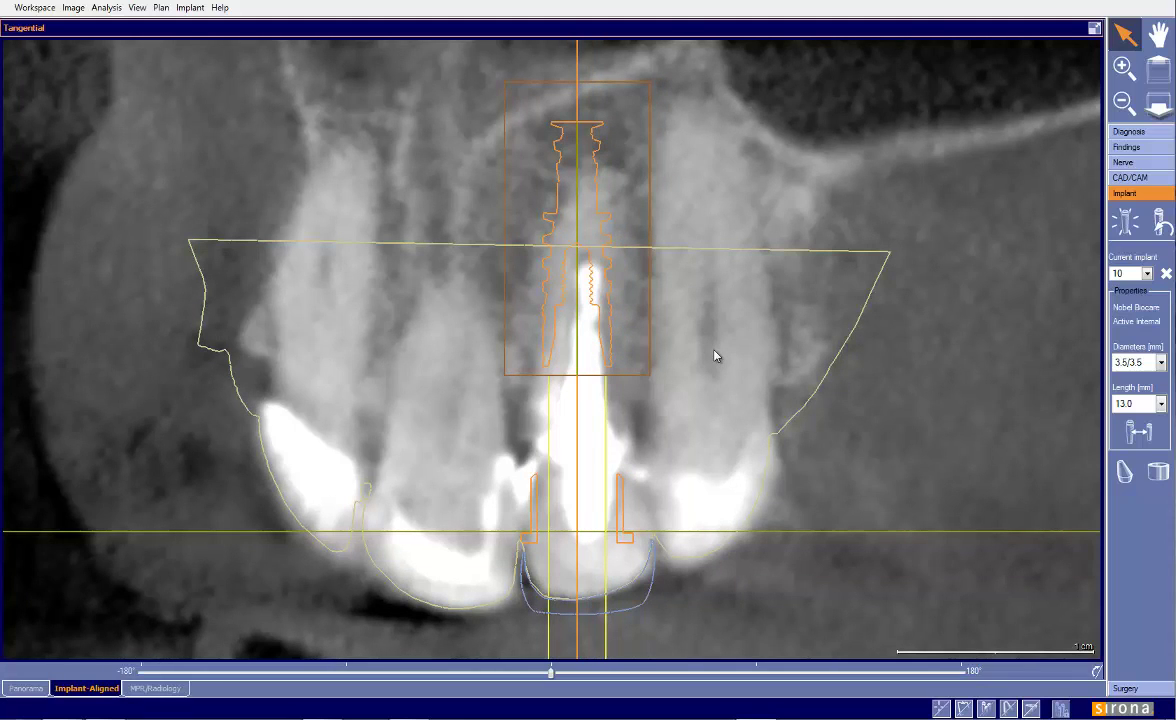
pyautogui.moveTo(583, 291); pyautogui.dragTo(572, 290)
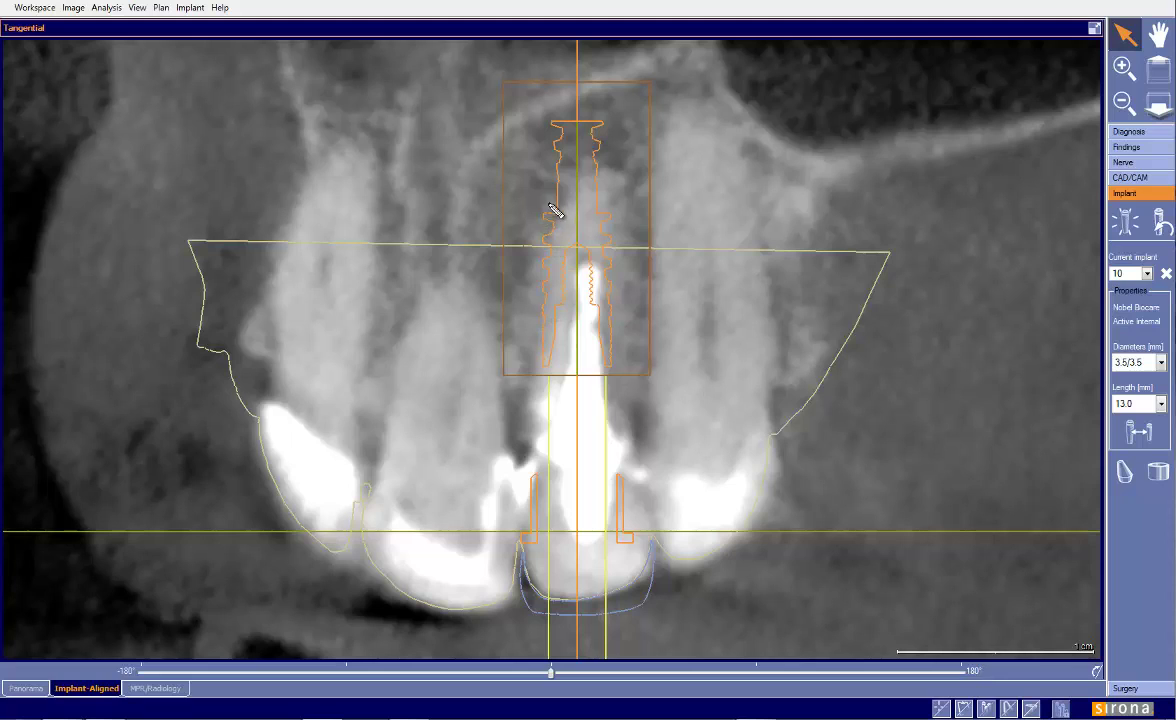
pyautogui.moveTo(554, 178)
pyautogui.mouseDown()
pyautogui.moveTo(567, 150)
pyautogui.moveTo(558, 138)
pyautogui.moveTo(543, 225)
pyautogui.moveTo(550, 150)
pyautogui.moveTo(541, 215)
pyautogui.moveTo(556, 186)
pyautogui.moveTo(547, 190)
pyautogui.moveTo(550, 160)
pyautogui.mouseUp()
pyautogui.press('Escape')
pyautogui.click(1094, 29)
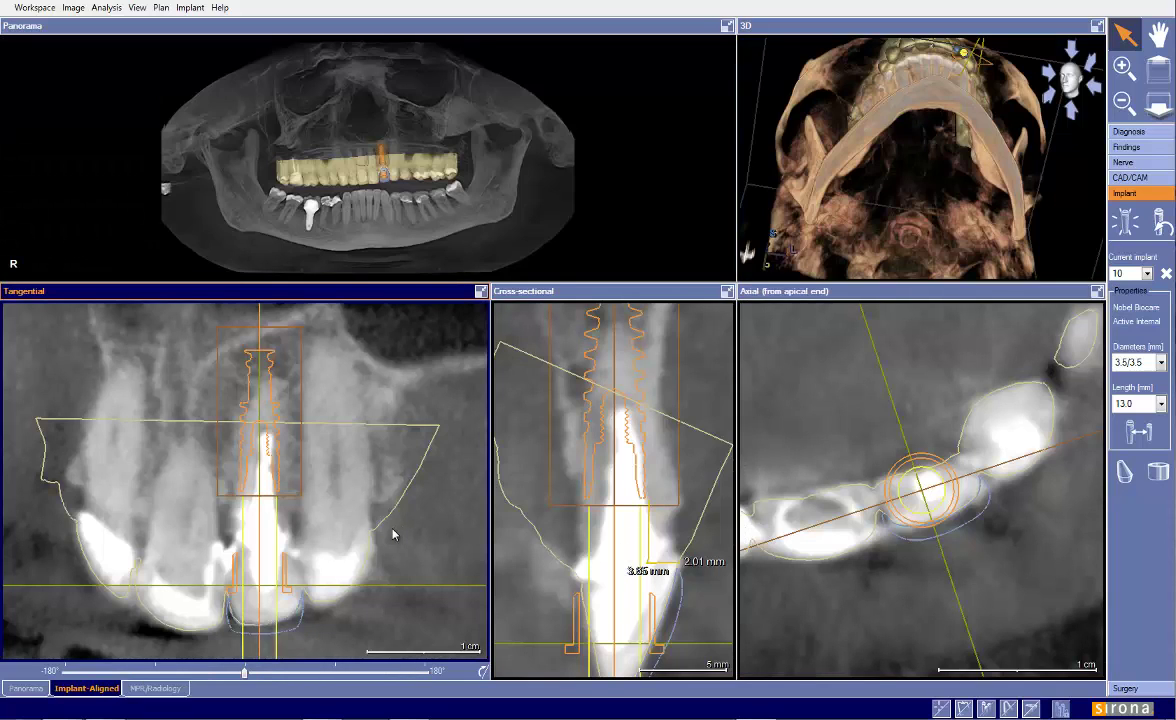
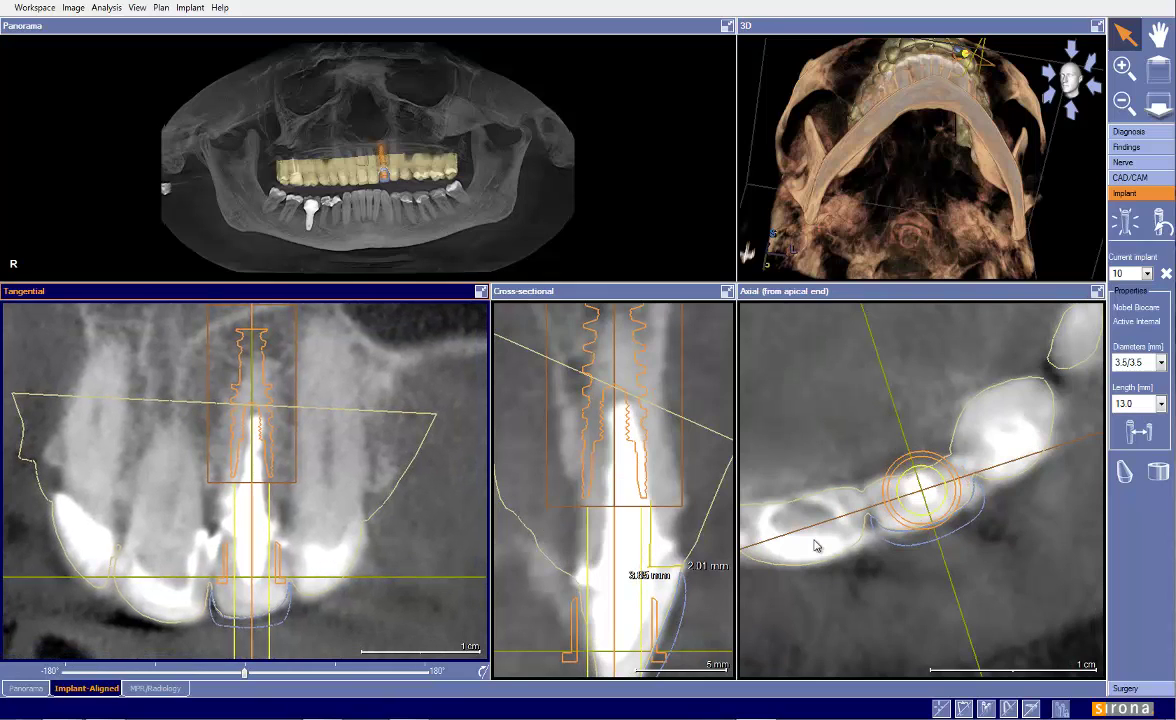
# - Rotate the slices slightly around the implant axis and fine-tune the position and tilt of implant 10 in the tangential view
pyautogui.moveTo(800, 546); pyautogui.dragTo(774, 564)
pyautogui.click(718, 564)
pyautogui.moveTo(702, 566); pyautogui.dragTo(694, 600)
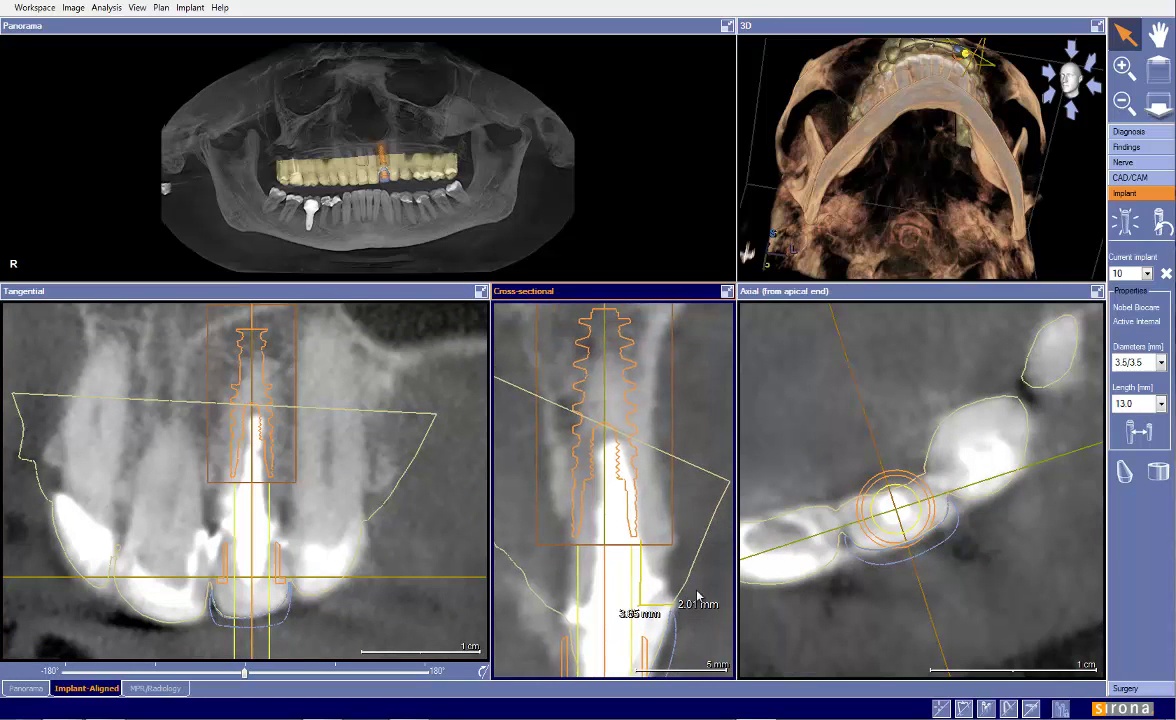
pyautogui.scroll(-3, 698, 598)
pyautogui.moveTo(360, 449); pyautogui.dragTo(361, 454)
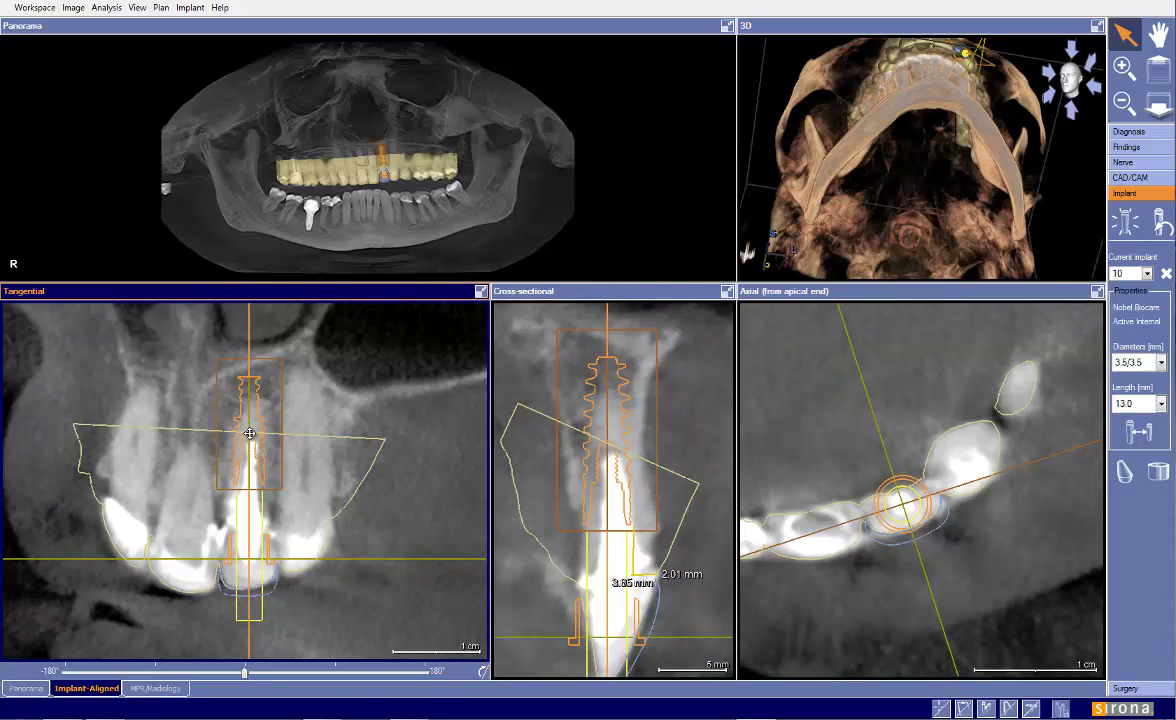
pyautogui.scroll(2, 323, 489)
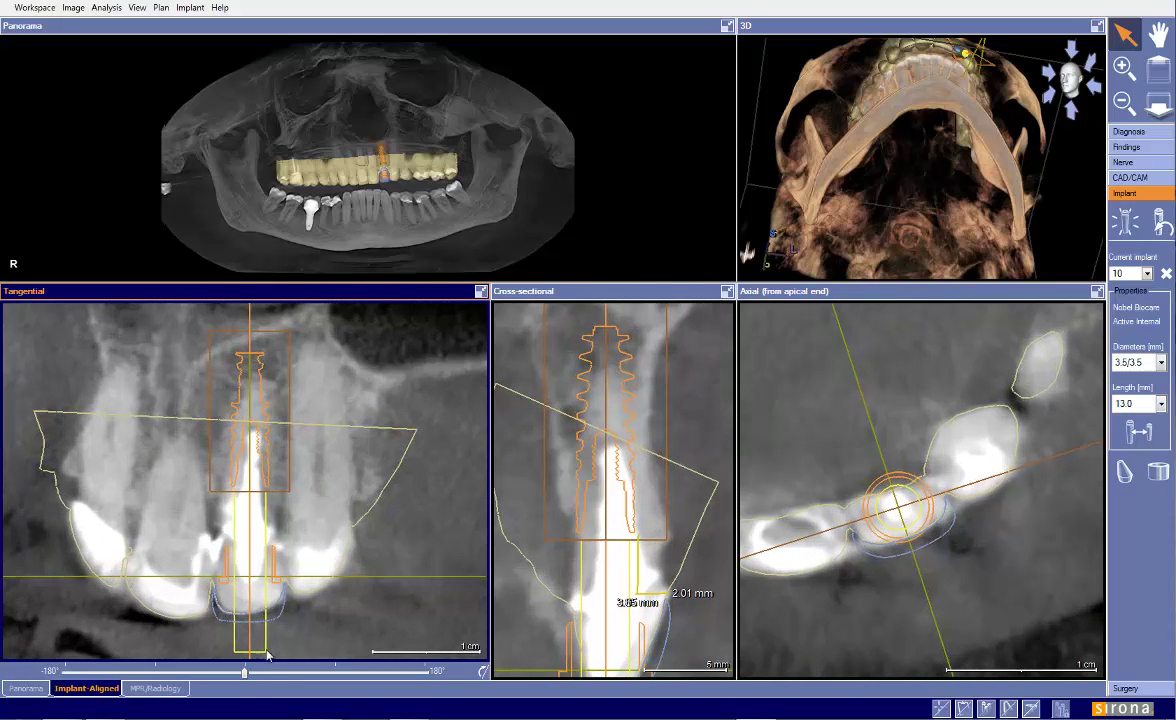
pyautogui.moveTo(245, 676); pyautogui.dragTo(238, 676)
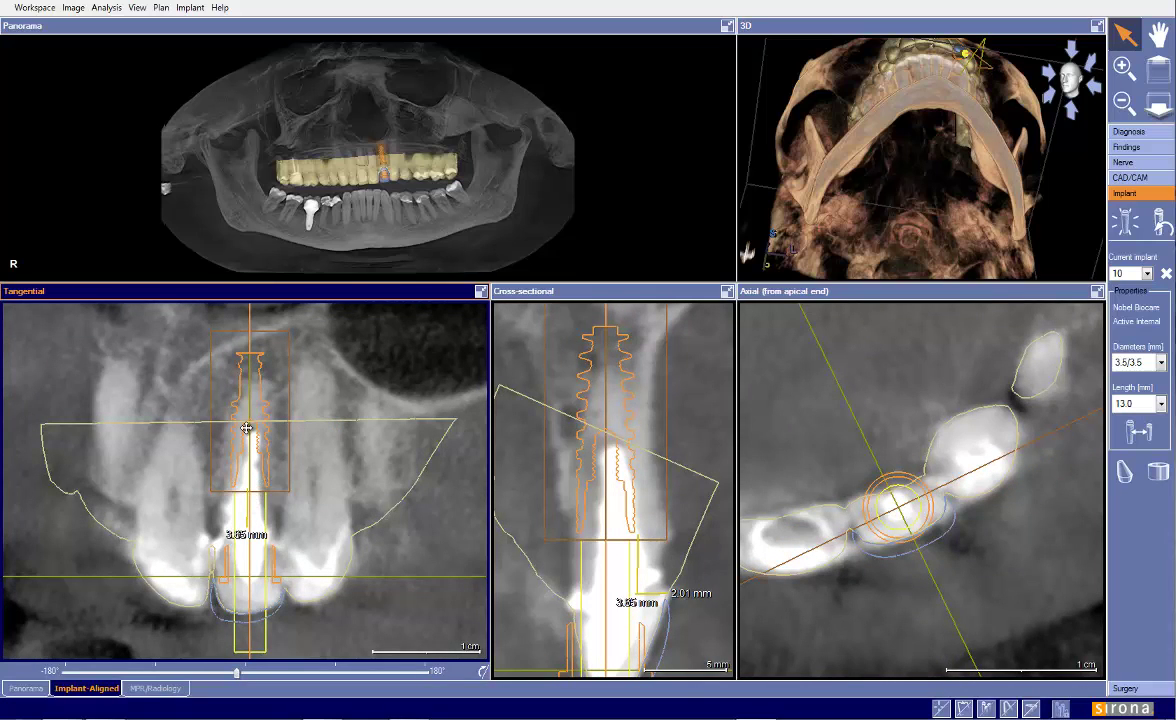
pyautogui.moveTo(246, 428); pyautogui.dragTo(245, 428)
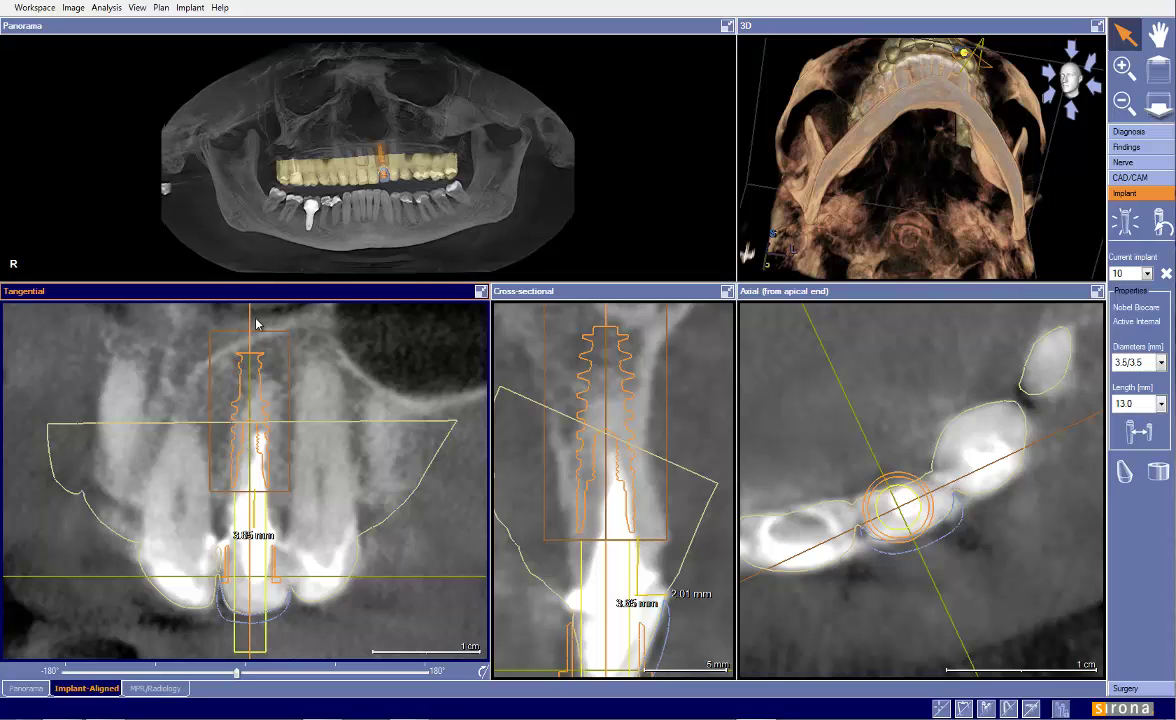
pyautogui.moveTo(246, 320); pyautogui.dragTo(245, 321)
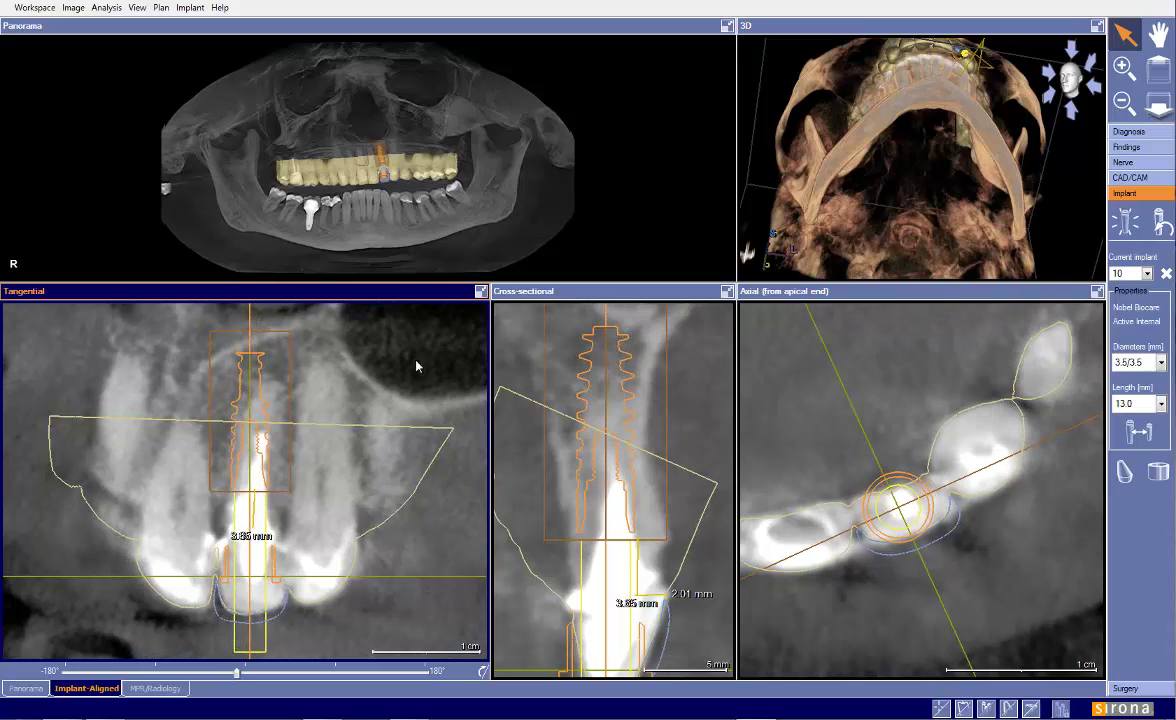
# - Examine implant 10 in the enlarged tangential view, temporarily marking the bone beside its neck, the root outline and the apical bone engagement
pyautogui.moveTo(683, 399); pyautogui.dragTo(683, 425)
pyautogui.scroll(-2, 682, 427)
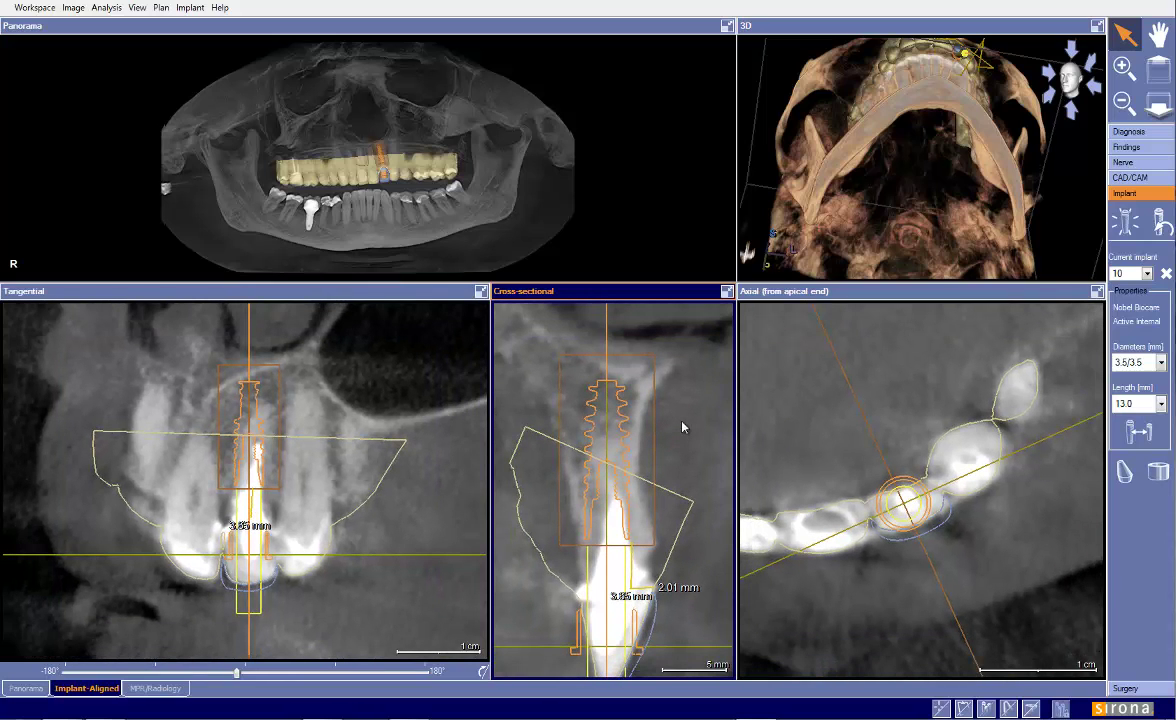
pyautogui.click(351, 472)
pyautogui.scroll(2, 351, 472)
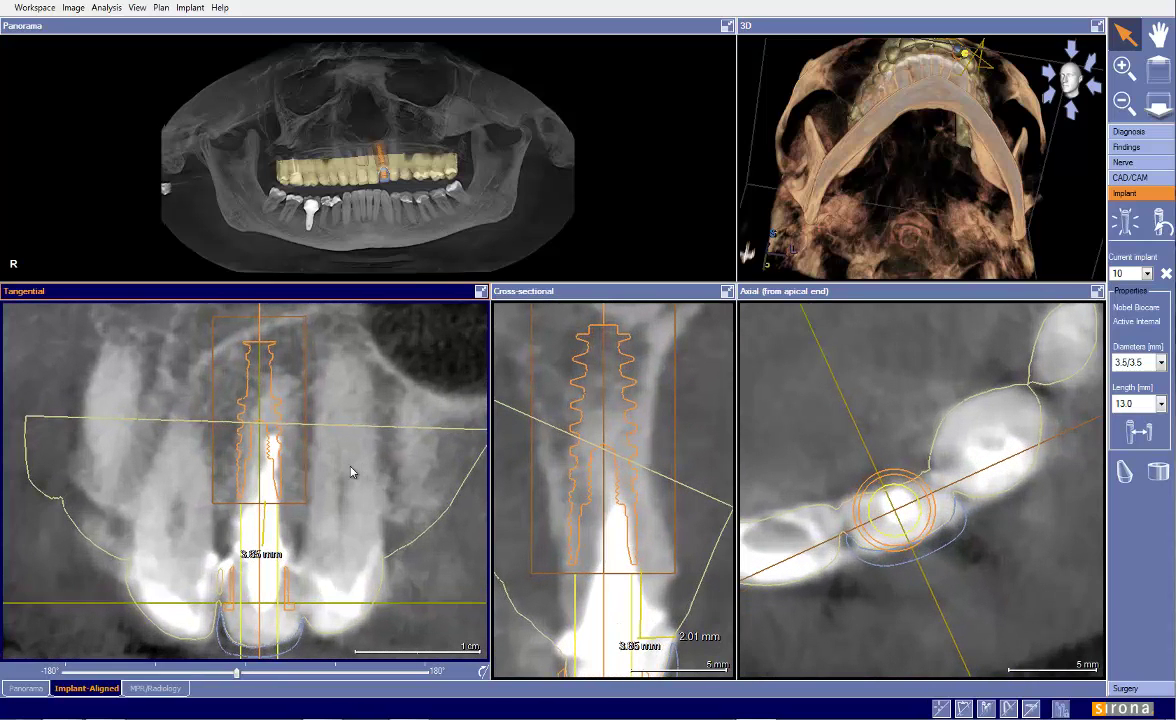
pyautogui.moveTo(352, 472); pyautogui.dragTo(359, 488)
pyautogui.click(481, 292)
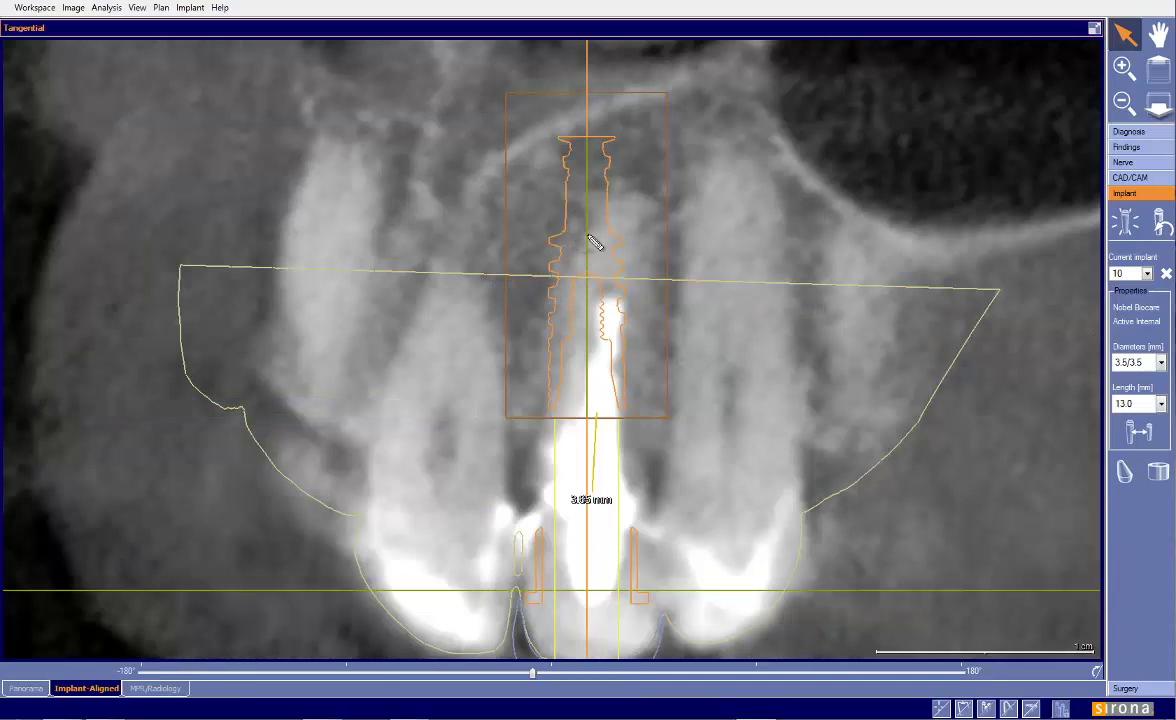
pyautogui.moveTo(643, 386); pyautogui.dragTo(646, 428)
pyautogui.moveTo(524, 394); pyautogui.dragTo(520, 424)
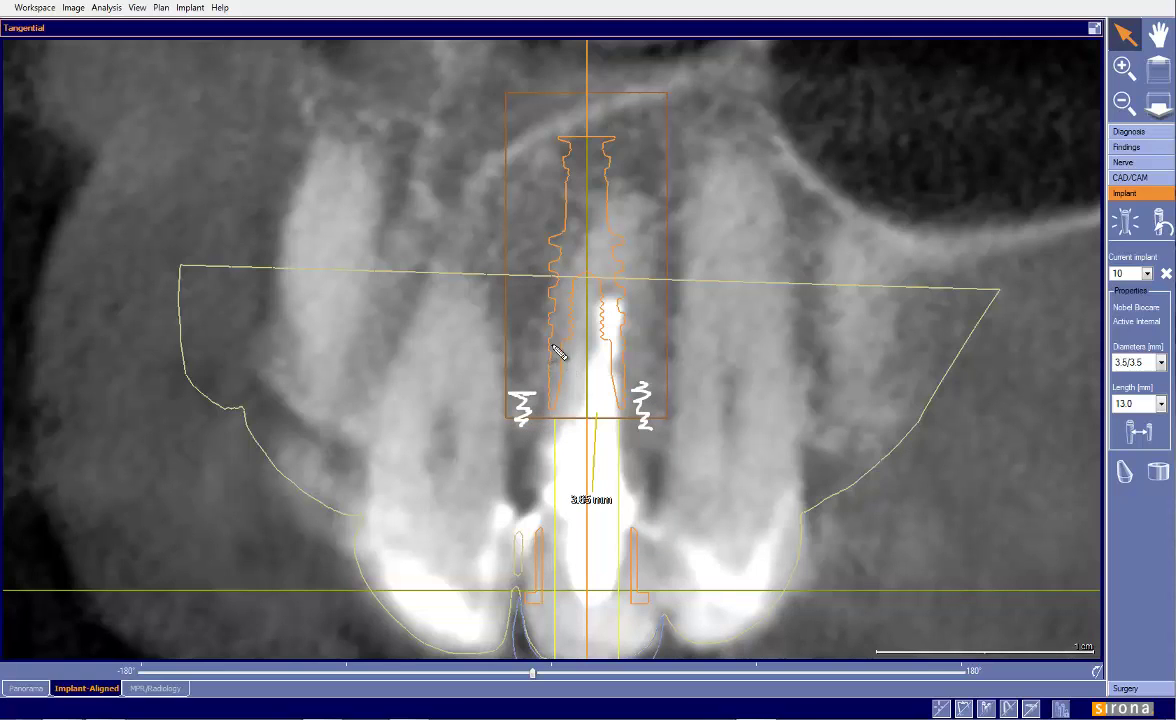
pyautogui.moveTo(551, 343)
pyautogui.mouseDown()
pyautogui.moveTo(590, 232)
pyautogui.moveTo(618, 199)
pyautogui.moveTo(646, 204)
pyautogui.moveTo(644, 438)
pyautogui.mouseUp()
pyautogui.moveTo(557, 343); pyautogui.dragTo(549, 432)
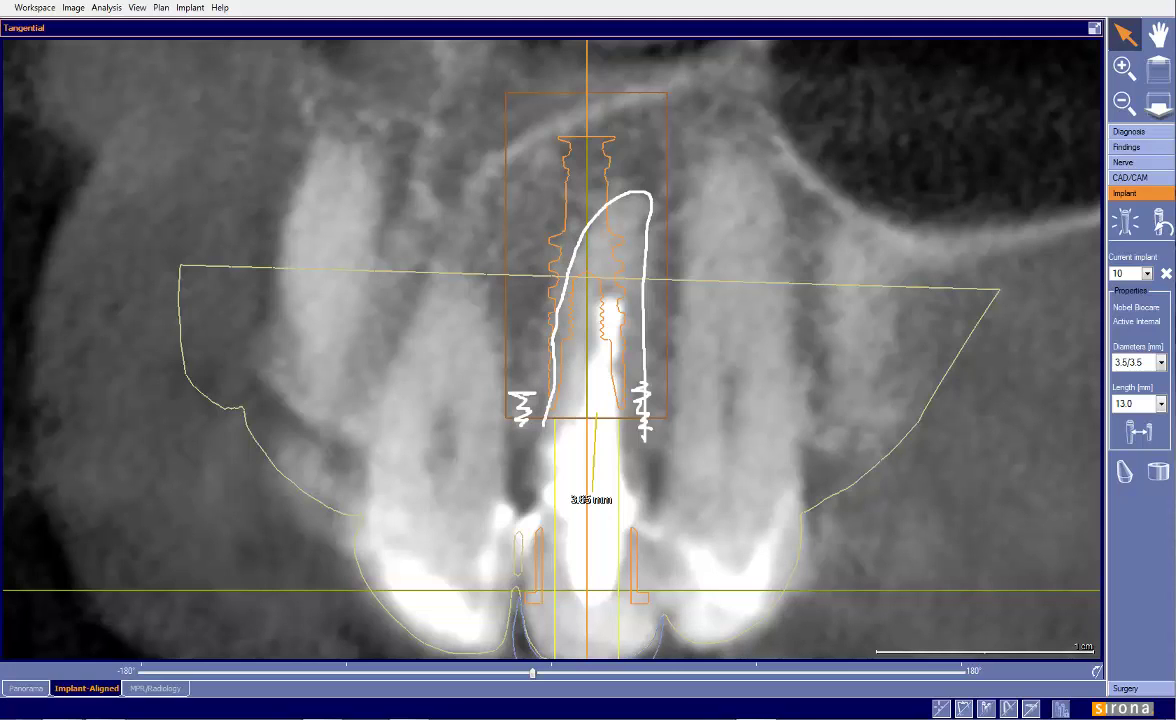
pyautogui.moveTo(548, 318)
pyautogui.mouseDown()
pyautogui.moveTo(587, 166)
pyautogui.moveTo(530, 140)
pyautogui.moveTo(545, 150)
pyautogui.moveTo(530, 185)
pyautogui.moveTo(588, 210)
pyautogui.mouseUp()
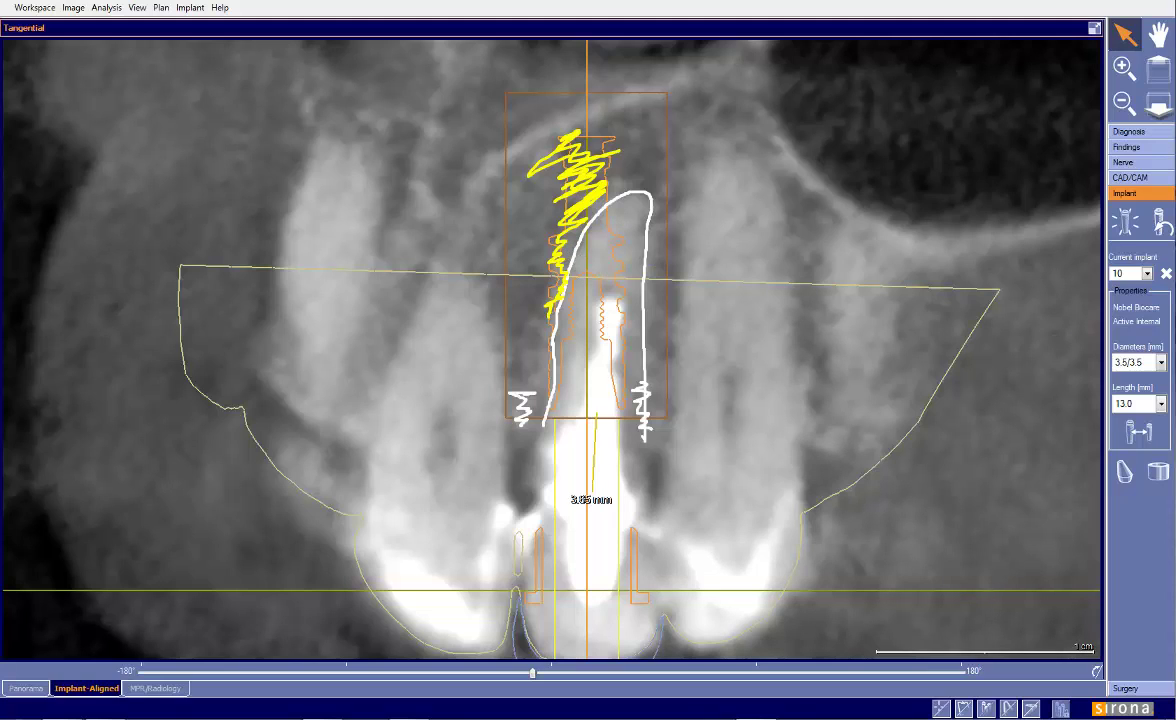
pyautogui.press('Escape')
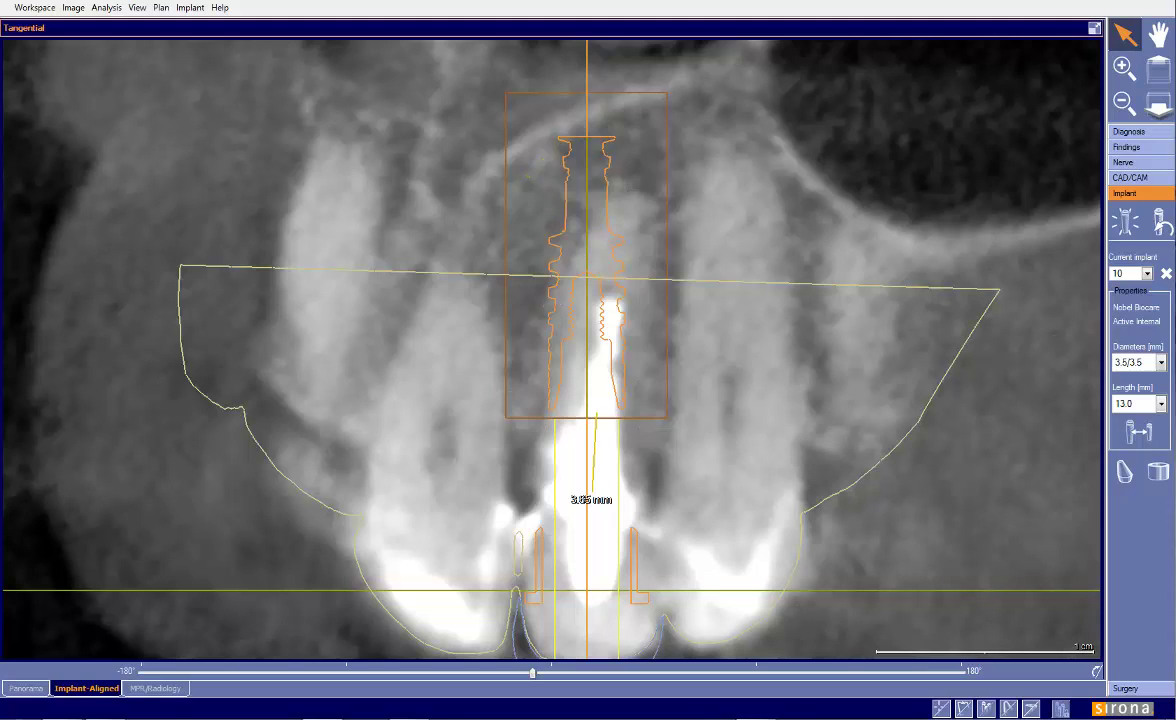
# - Restore the multi-view layout and compare implant 10 in the tangential and cross-sectional views
pyautogui.click(1094, 27)
pyautogui.moveTo(424, 449); pyautogui.dragTo(404, 410, button='middle')
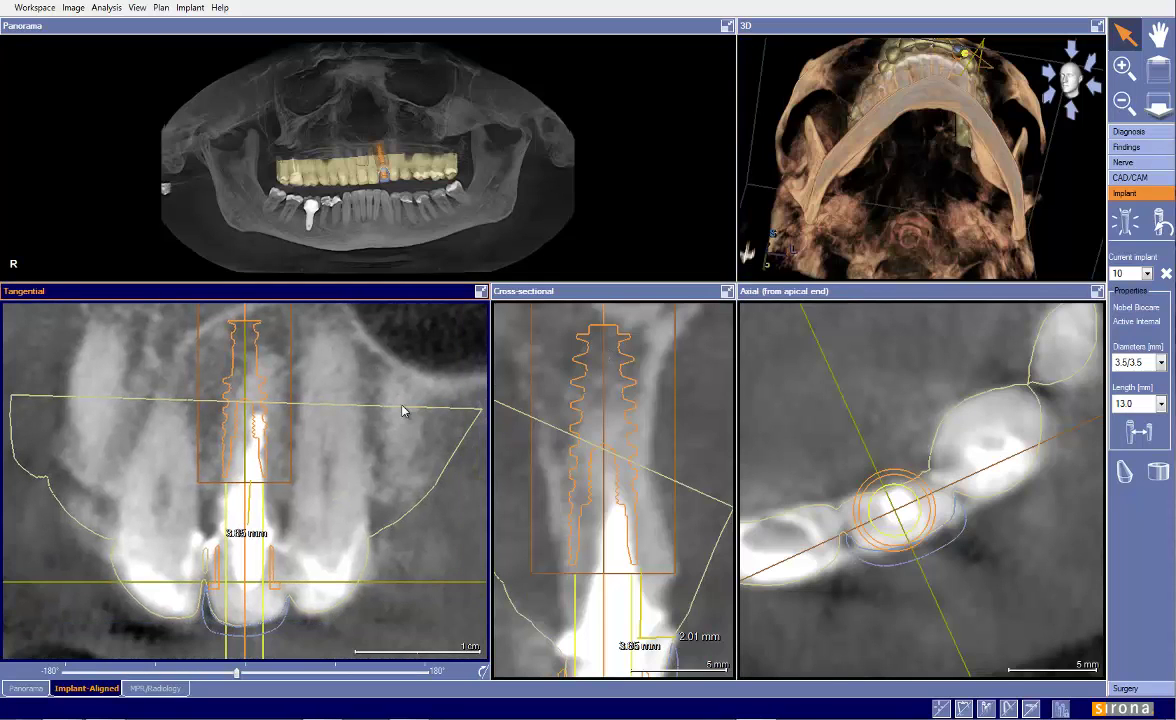
pyautogui.scroll(-3, 401, 407)
pyautogui.moveTo(639, 486); pyautogui.dragTo(637, 472, button='middle')
pyautogui.scroll(-1, 638, 473)
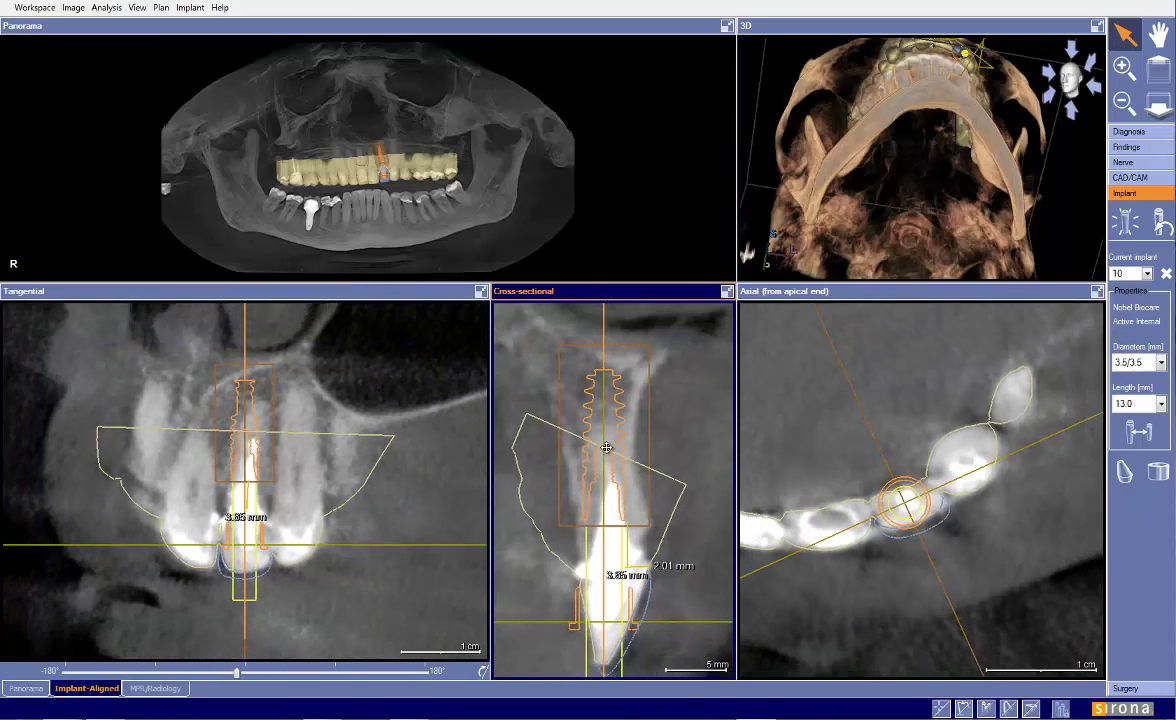
pyautogui.scroll(-1, 394, 446)
pyautogui.scroll(2, 400, 450)
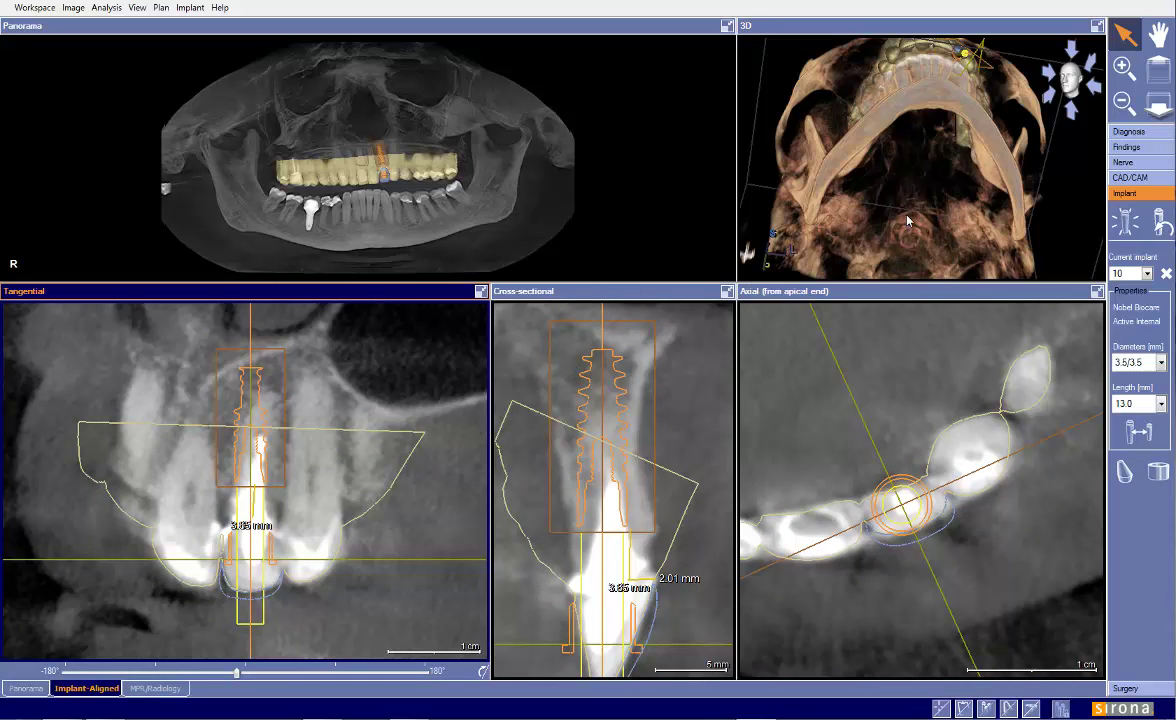
# - Inspect the implant axis and the proposed crown against the optical impression from the front and side in the enlarged 3D view
pyautogui.moveTo(908, 221); pyautogui.dragTo(946, 204)
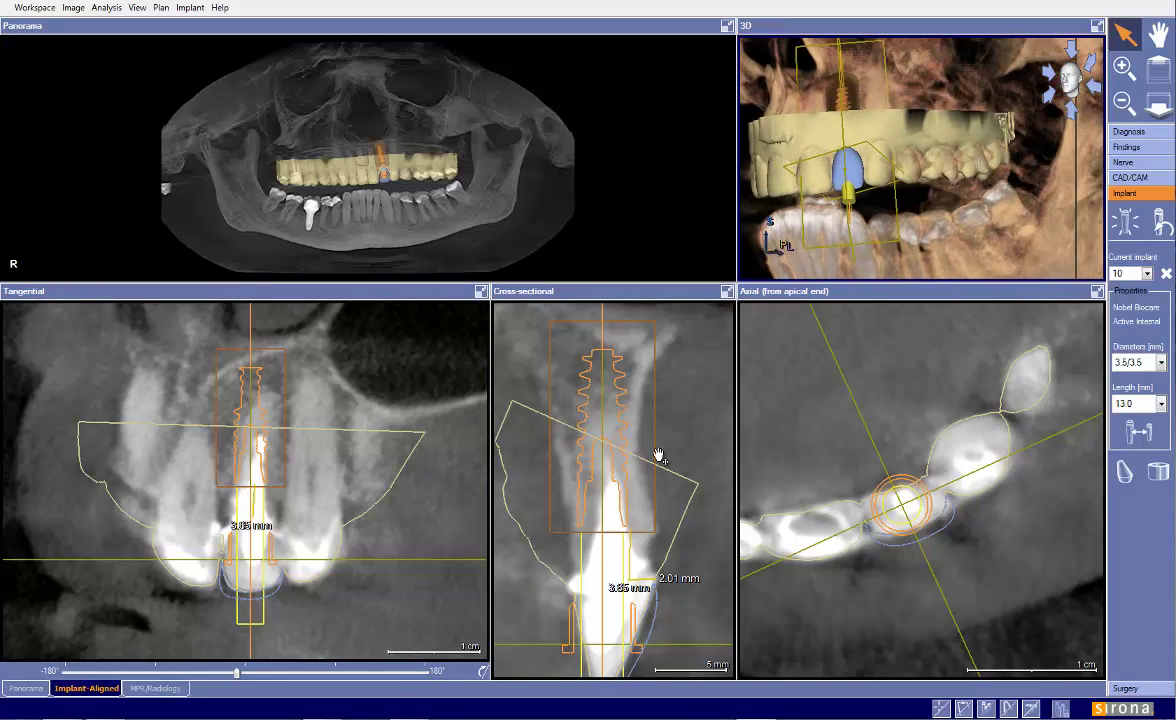
pyautogui.moveTo(658, 451); pyautogui.dragTo(661, 446)
pyautogui.click(1091, 33)
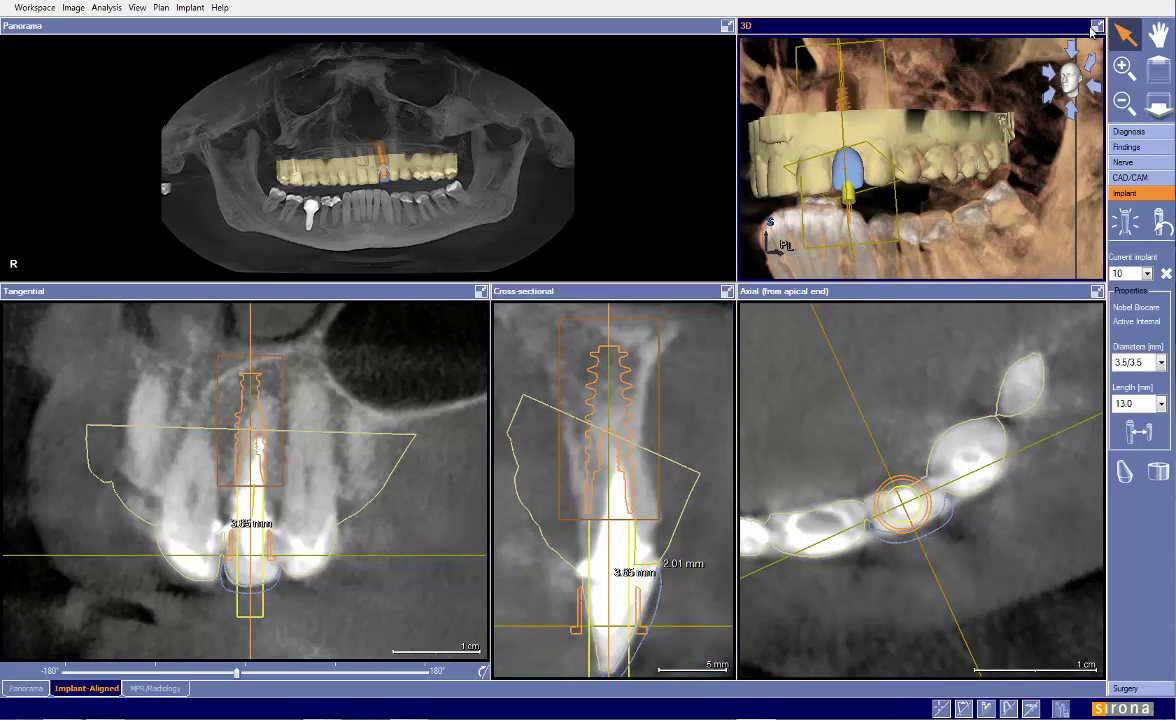
pyautogui.click(1097, 27)
pyautogui.moveTo(474, 309); pyautogui.dragTo(872, 392)
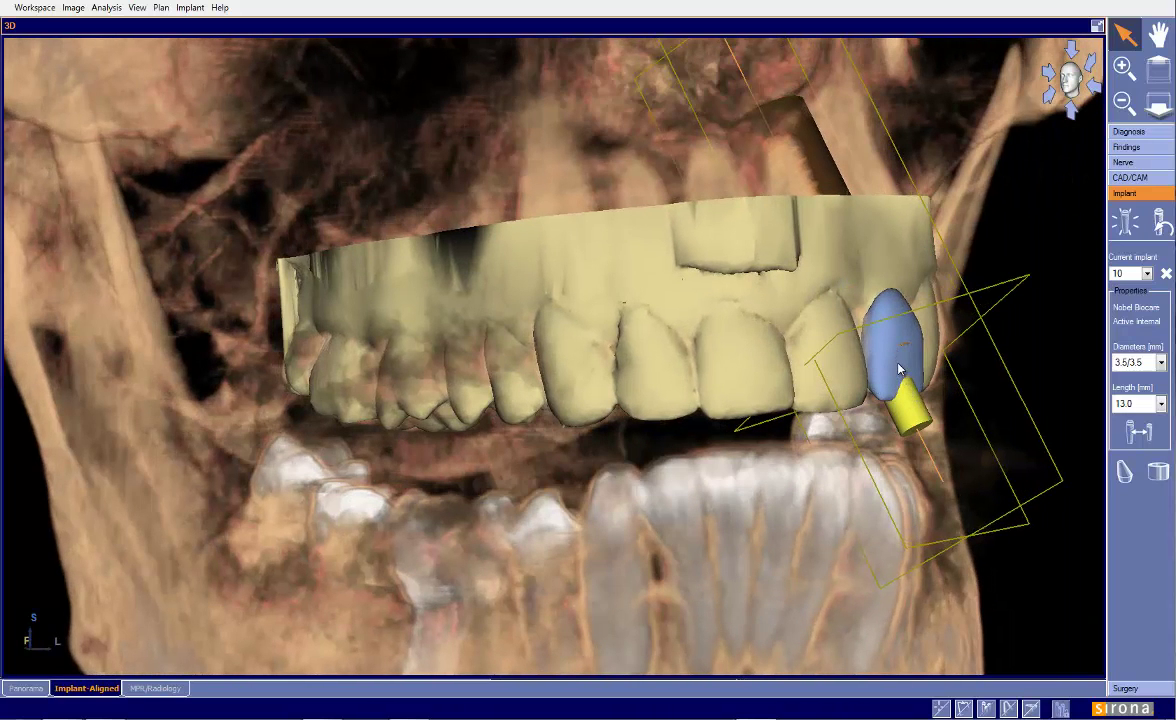
pyautogui.click(1096, 27)
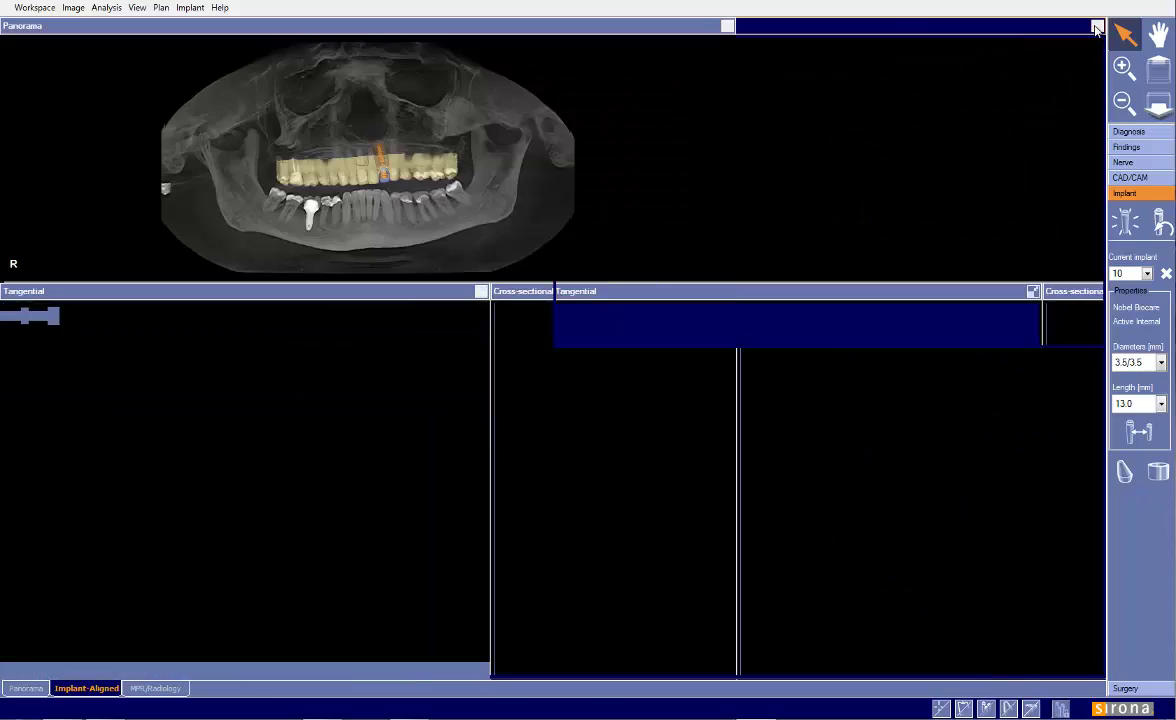
# - Recheck implant 10 against the facial bone, the crown outline and the adjacent roots in the cross-sectional and tangential views
pyautogui.moveTo(677, 397); pyautogui.dragTo(670, 385)
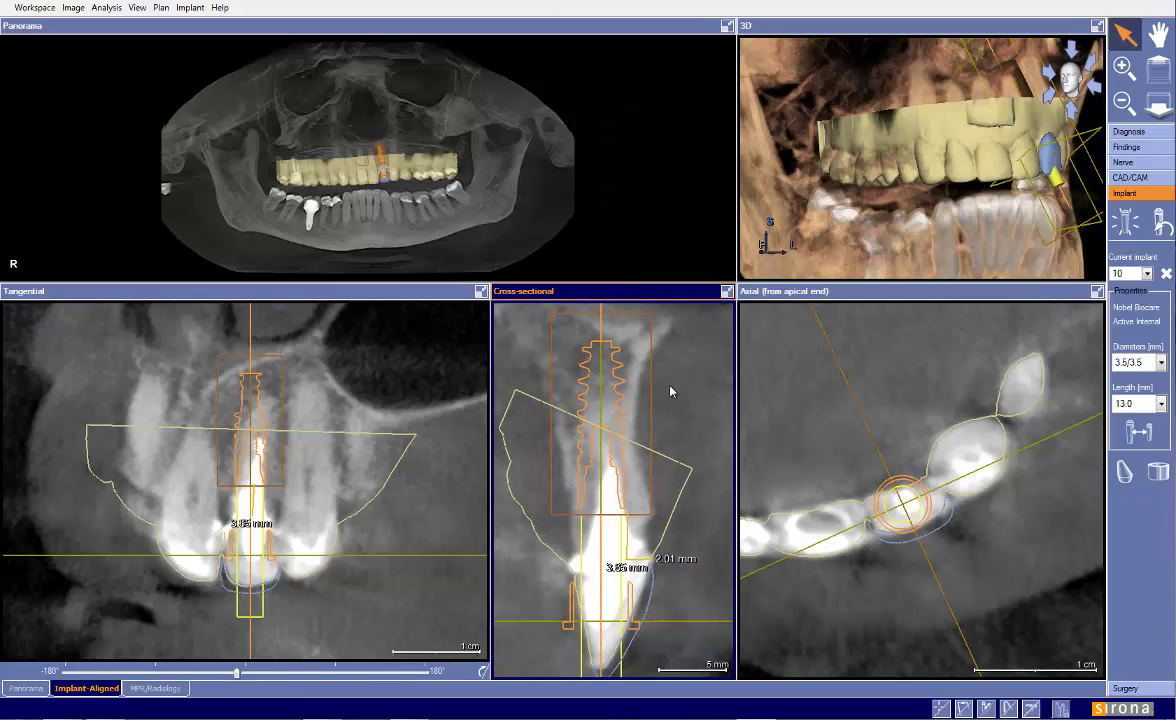
pyautogui.scroll(-2, 670, 385)
pyautogui.moveTo(432, 463); pyautogui.dragTo(433, 455)
pyautogui.scroll(3, 433, 455)
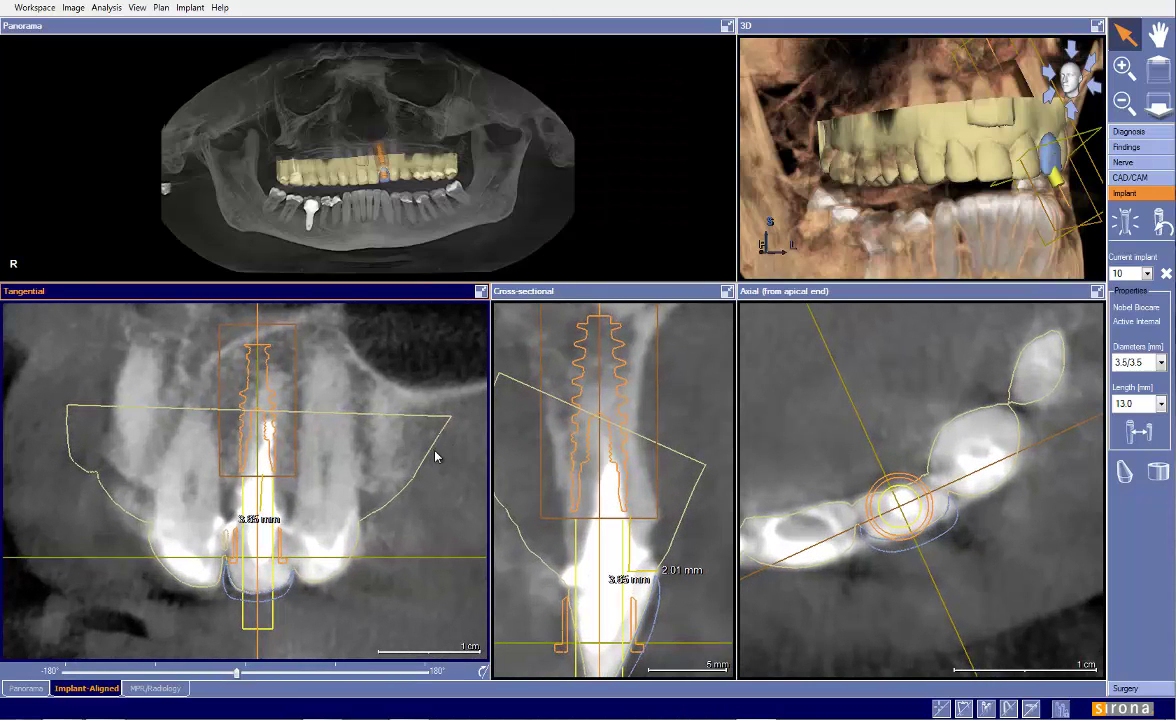
pyautogui.moveTo(640, 465); pyautogui.dragTo(636, 487)
pyautogui.scroll(-3, 637, 487)
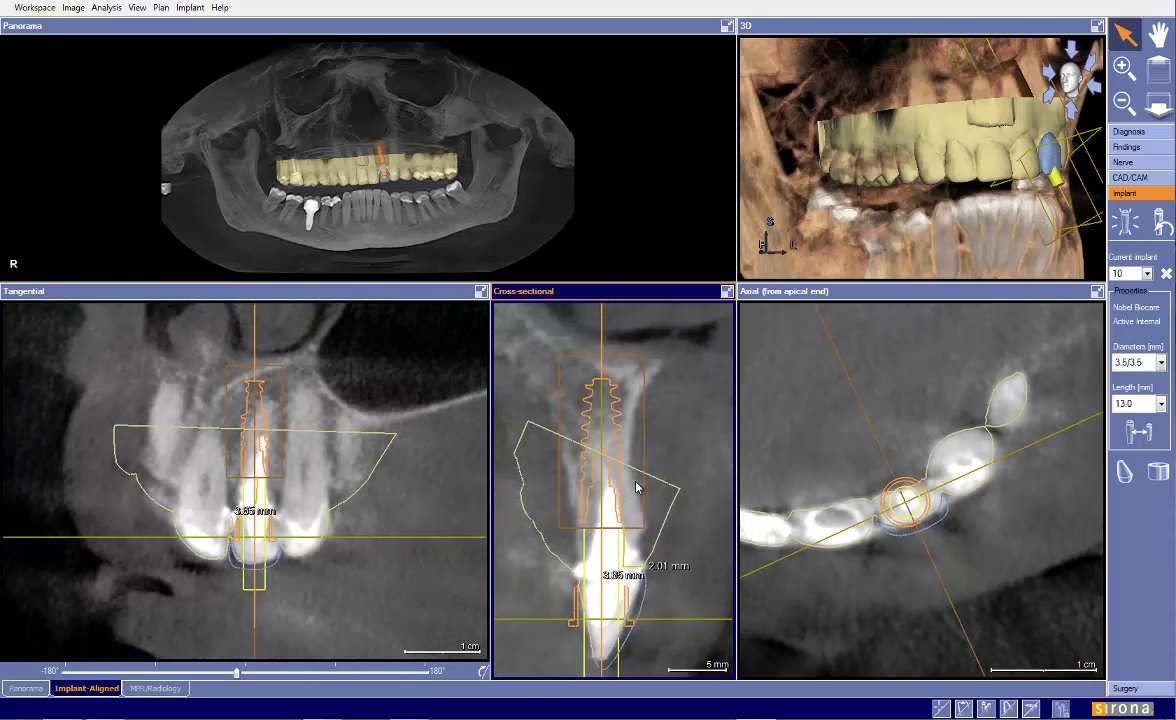
# - Clip the 3D volume along the active slice and make the axial slice the active one
pyautogui.click(958, 230)
pyautogui.rightClick(934, 222)
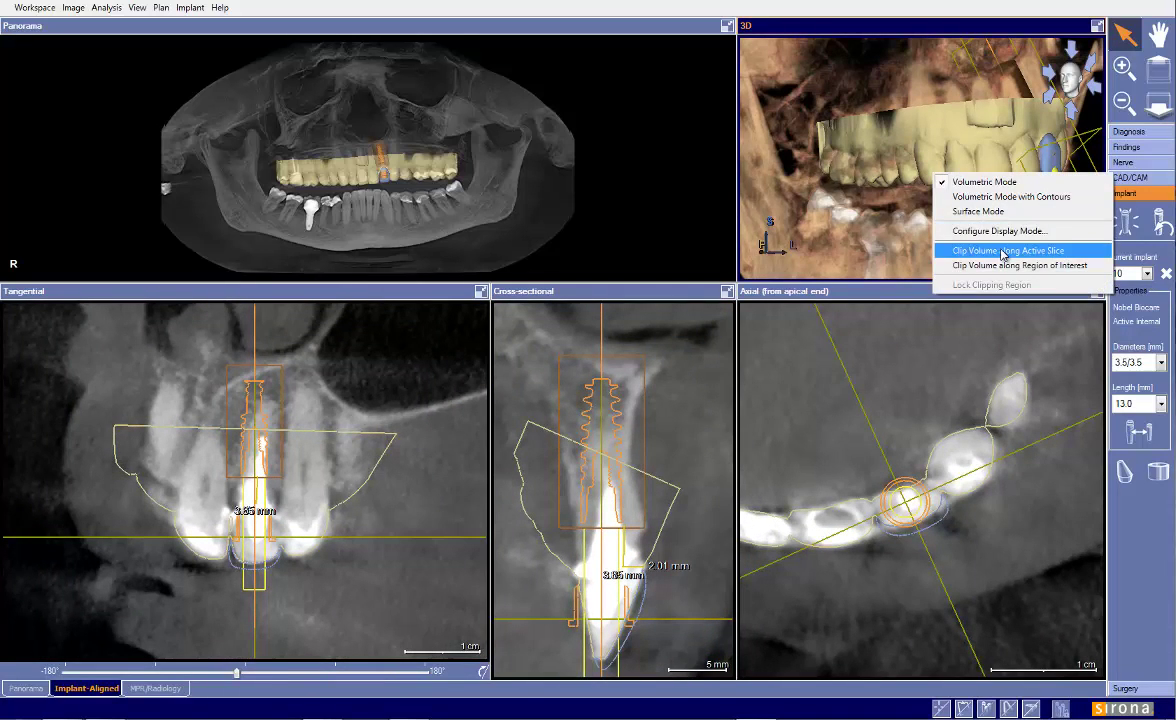
pyautogui.click(998, 323)
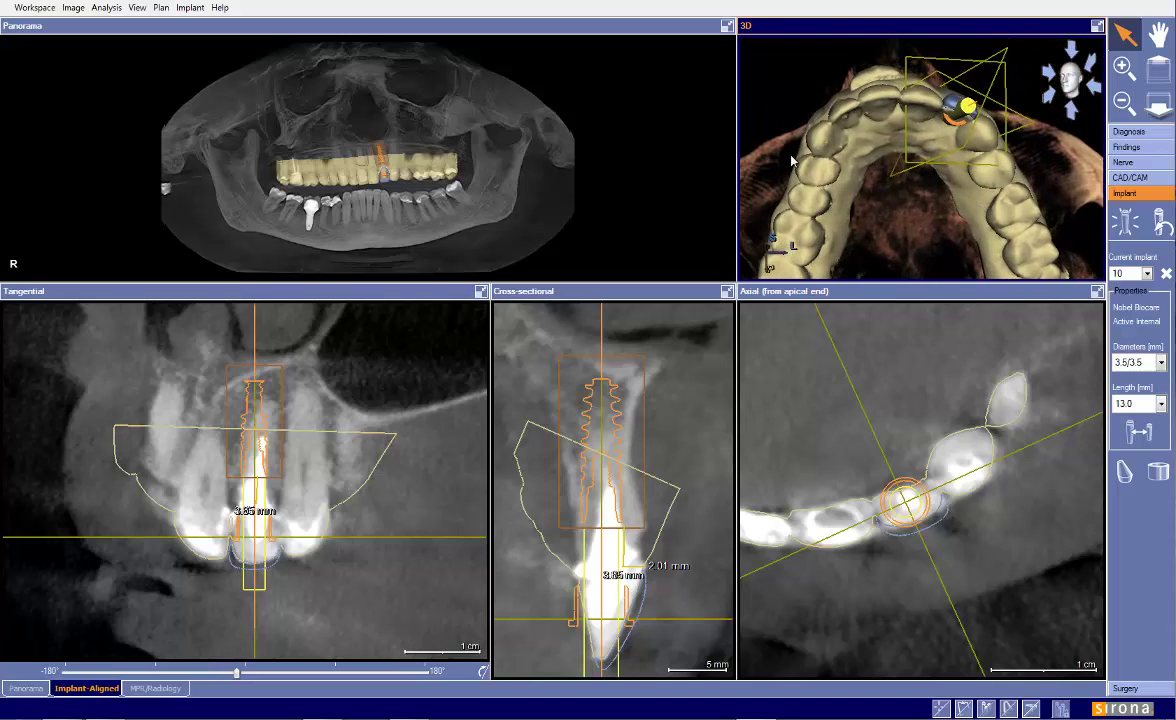
# - Inspect where the implant axis emerges through the crown from the occlusal side in the enlarged 3D view
pyautogui.moveTo(806, 147); pyautogui.dragTo(978, 185)
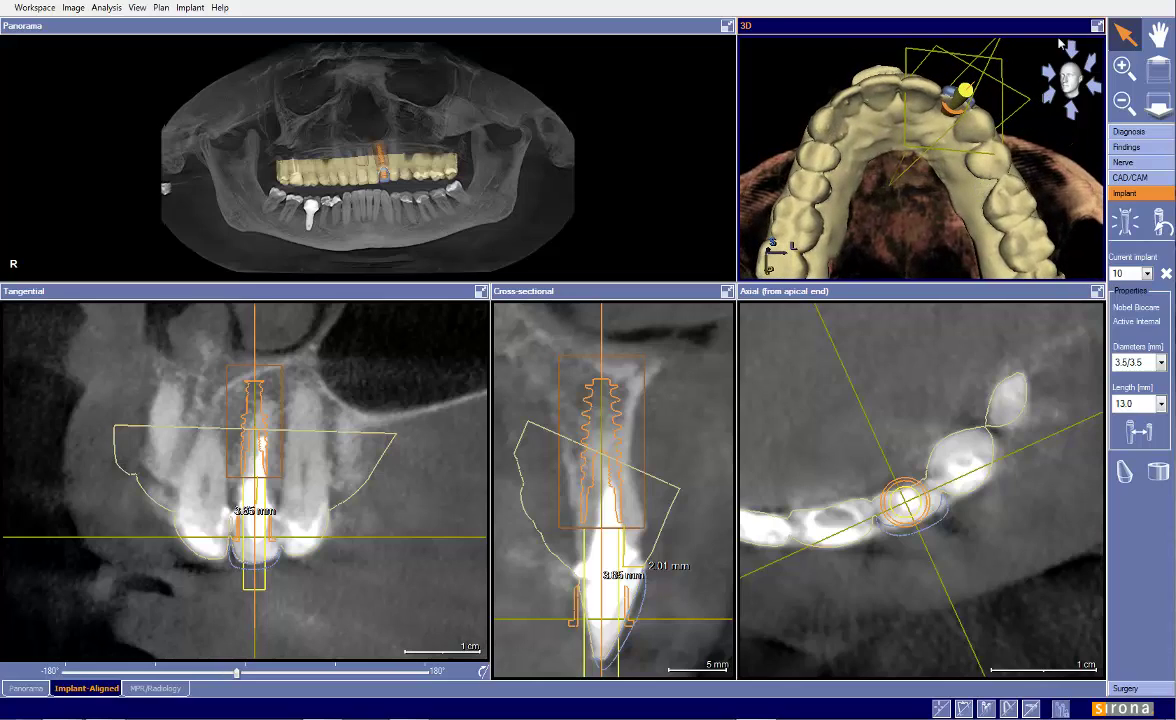
pyautogui.doubleClick(1007, 26)
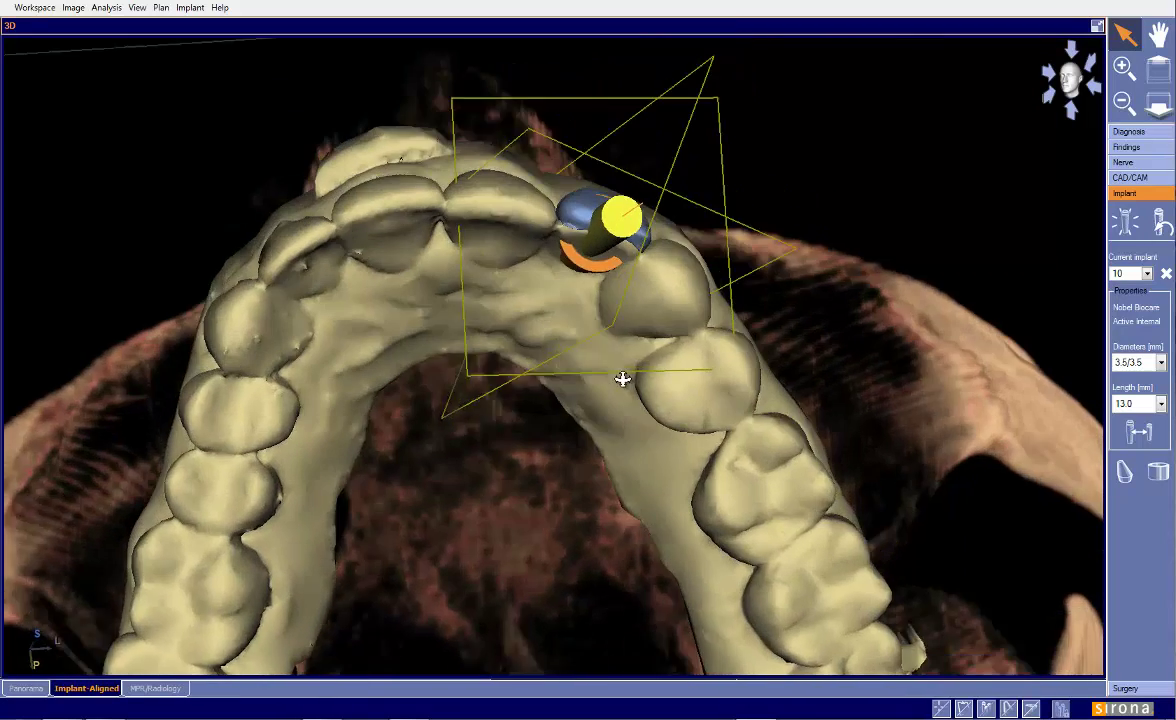
pyautogui.moveTo(622, 379); pyautogui.dragTo(507, 215)
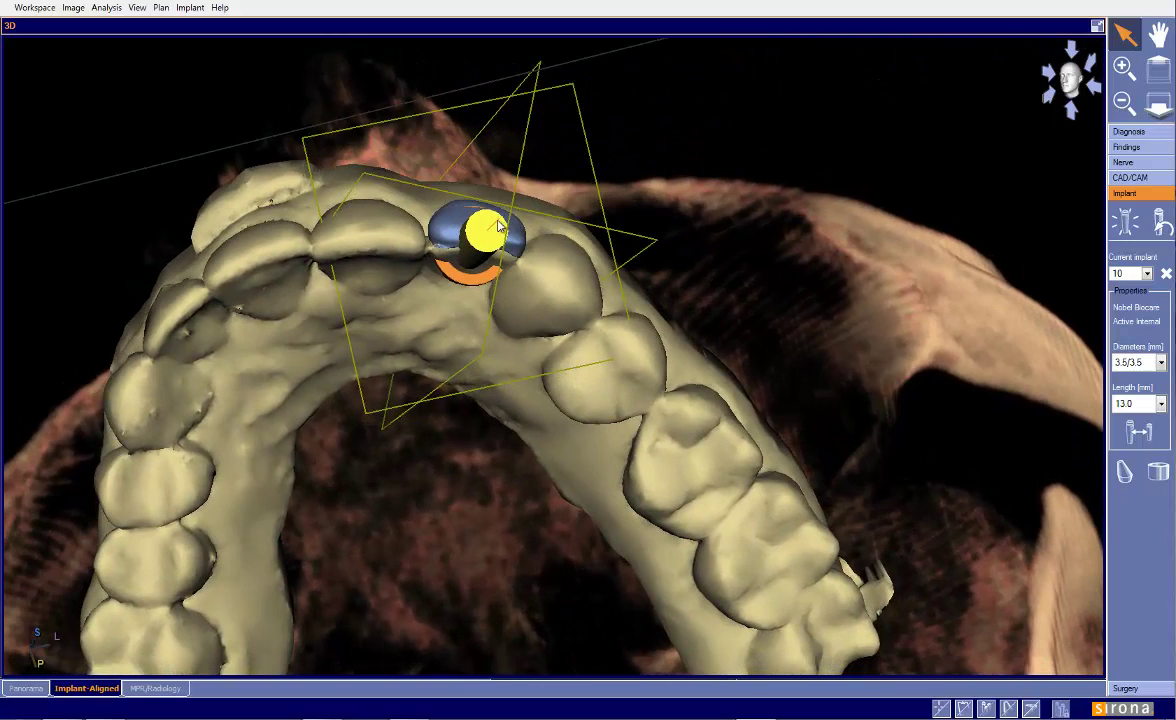
pyautogui.click(1097, 26)
# - Examine the depth and inclination of implant 10 in the cross-sectional view at different magnifications
pyautogui.moveTo(668, 448); pyautogui.dragTo(663, 428)
pyautogui.scroll(-1, 664, 436)
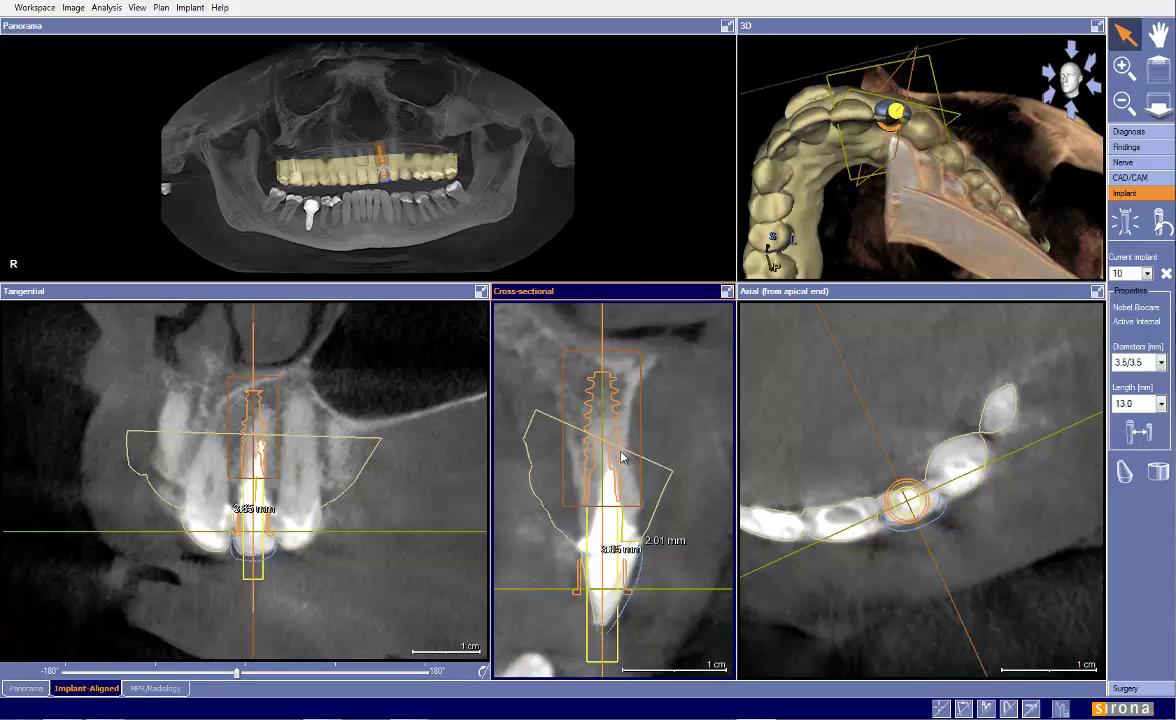
pyautogui.scroll(3, 680, 457)
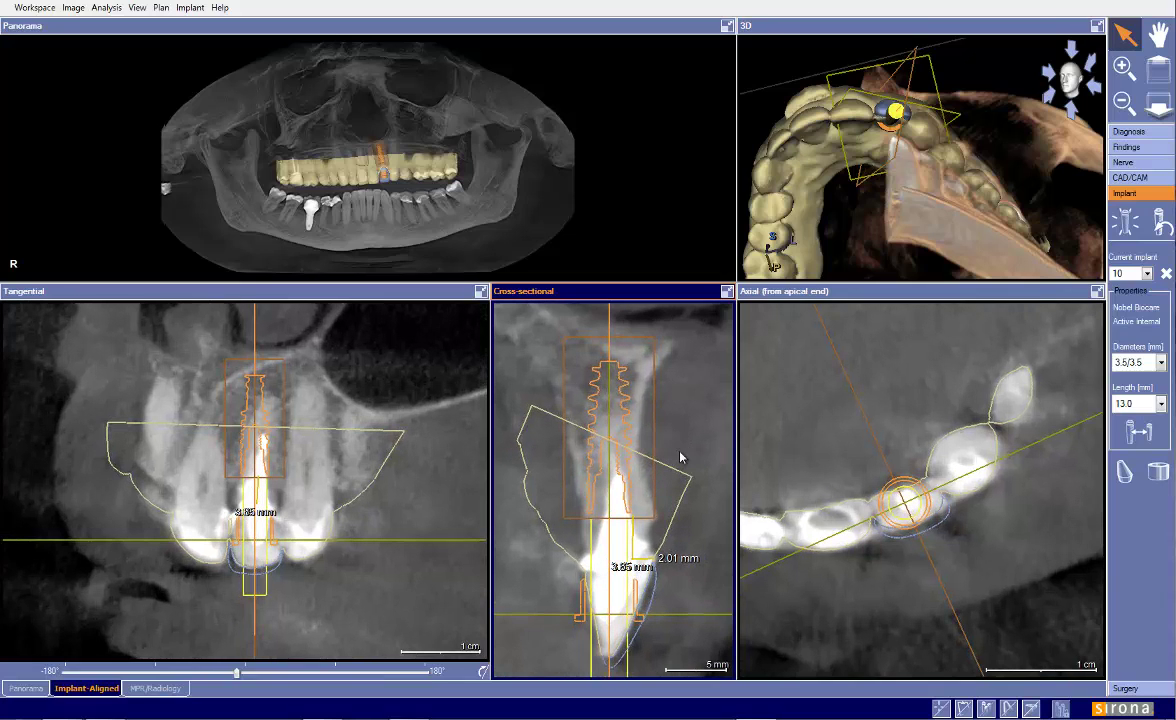
pyautogui.moveTo(684, 458); pyautogui.dragTo(677, 441)
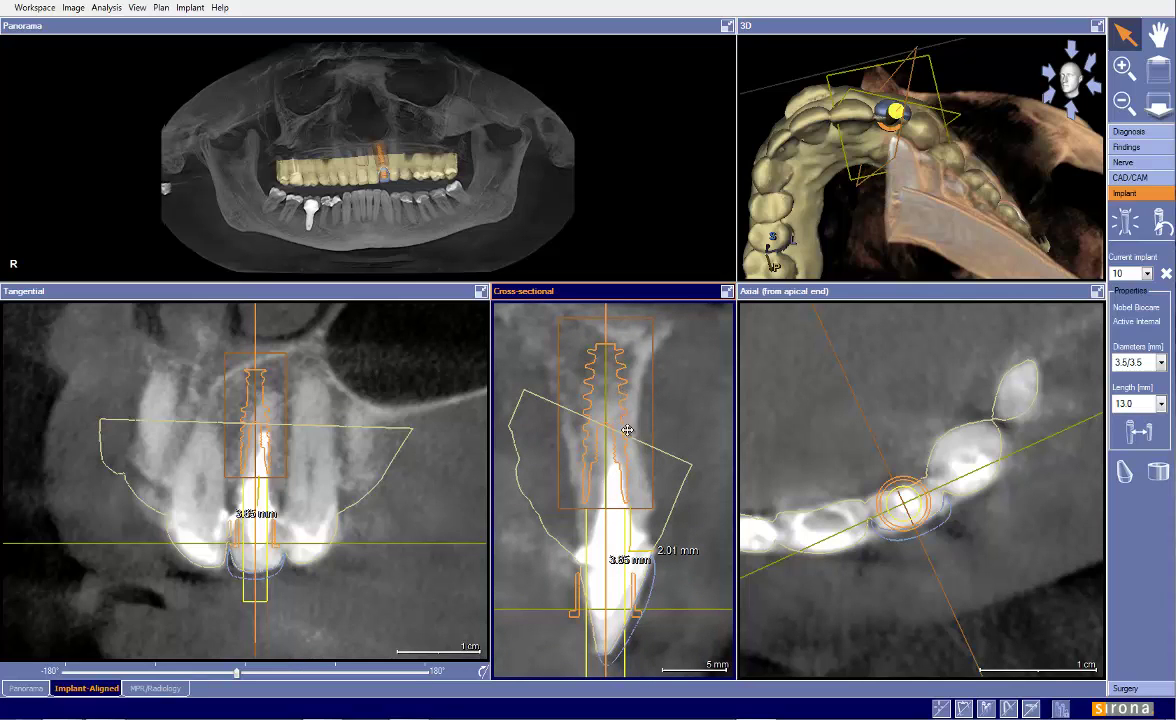
pyautogui.scroll(3, 678, 410)
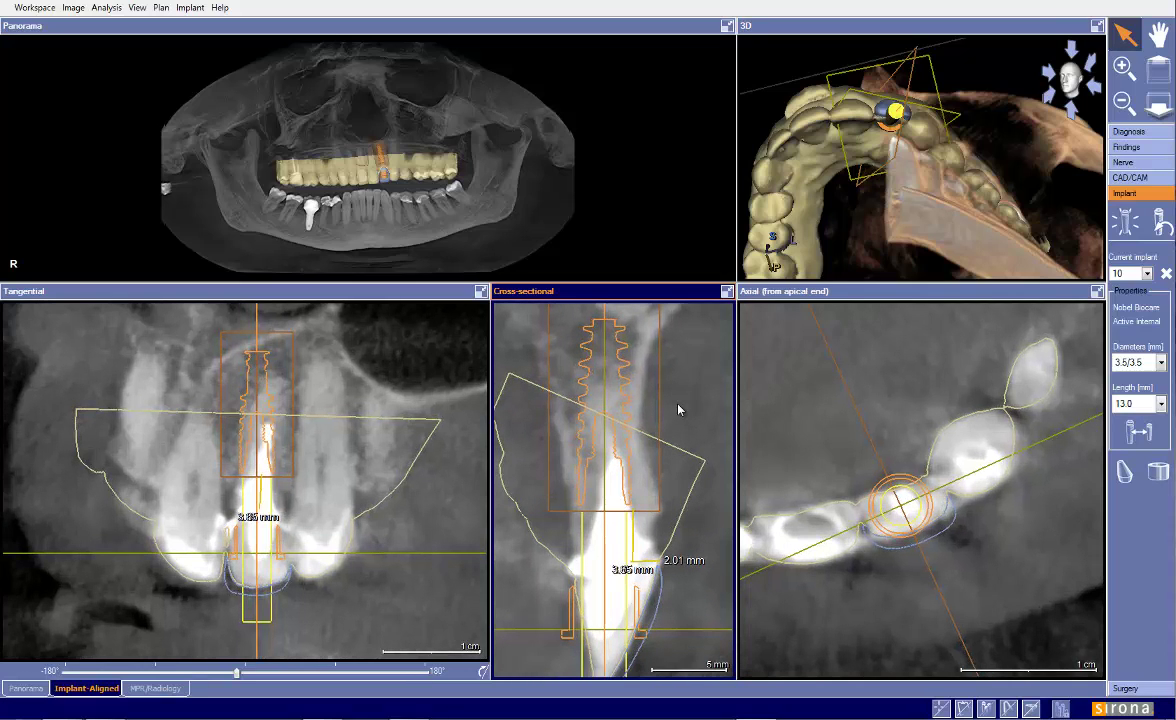
pyautogui.scroll(-2, 680, 409)
# - Enlarge the cross-sectional view and shift implant 10 slightly toward the palatal side
pyautogui.click(726, 291)
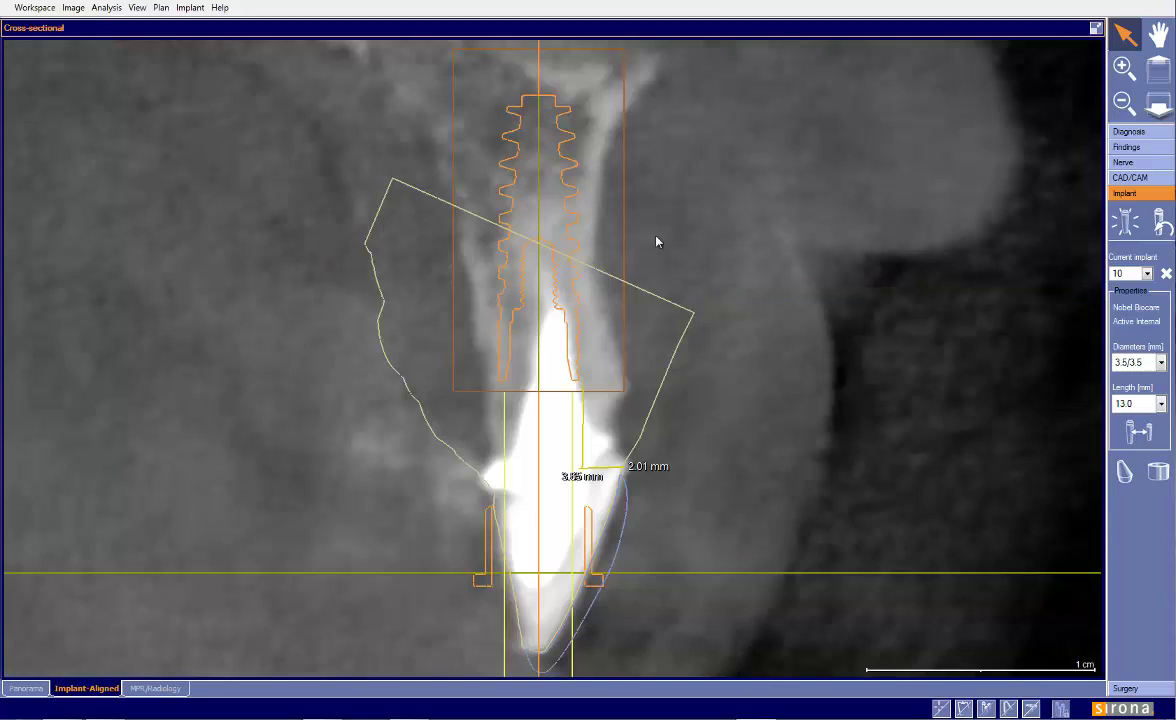
pyautogui.moveTo(643, 244); pyautogui.dragTo(646, 258)
pyautogui.scroll(-1, 590, 237)
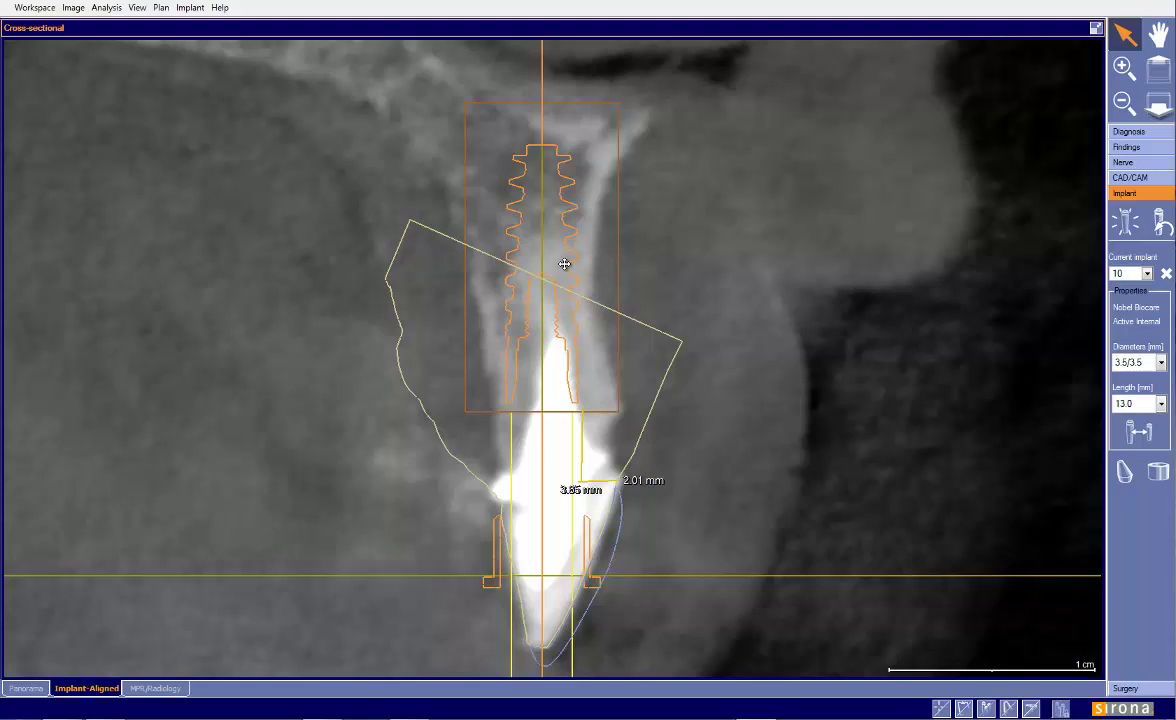
pyautogui.moveTo(564, 263); pyautogui.dragTo(564, 263)
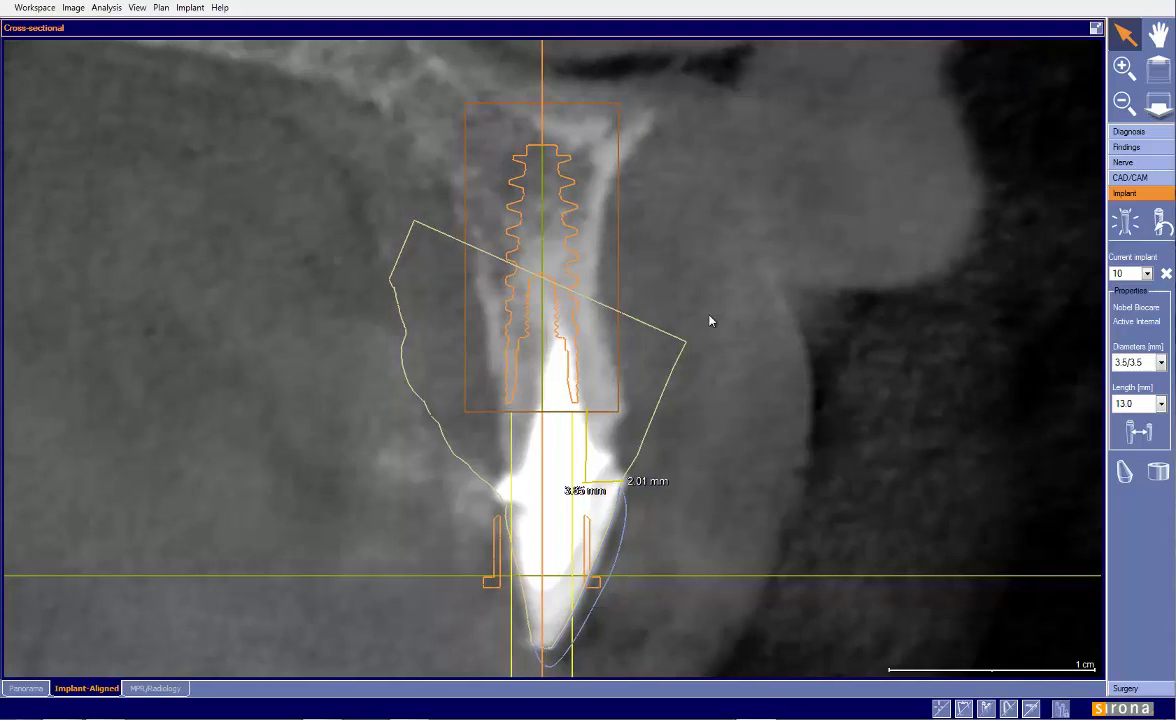
# - Check the emergence of implant 10's axis relative to the proposed crown in the enlarged 3D view, then restore the multi-view layout
pyautogui.click(1096, 28)
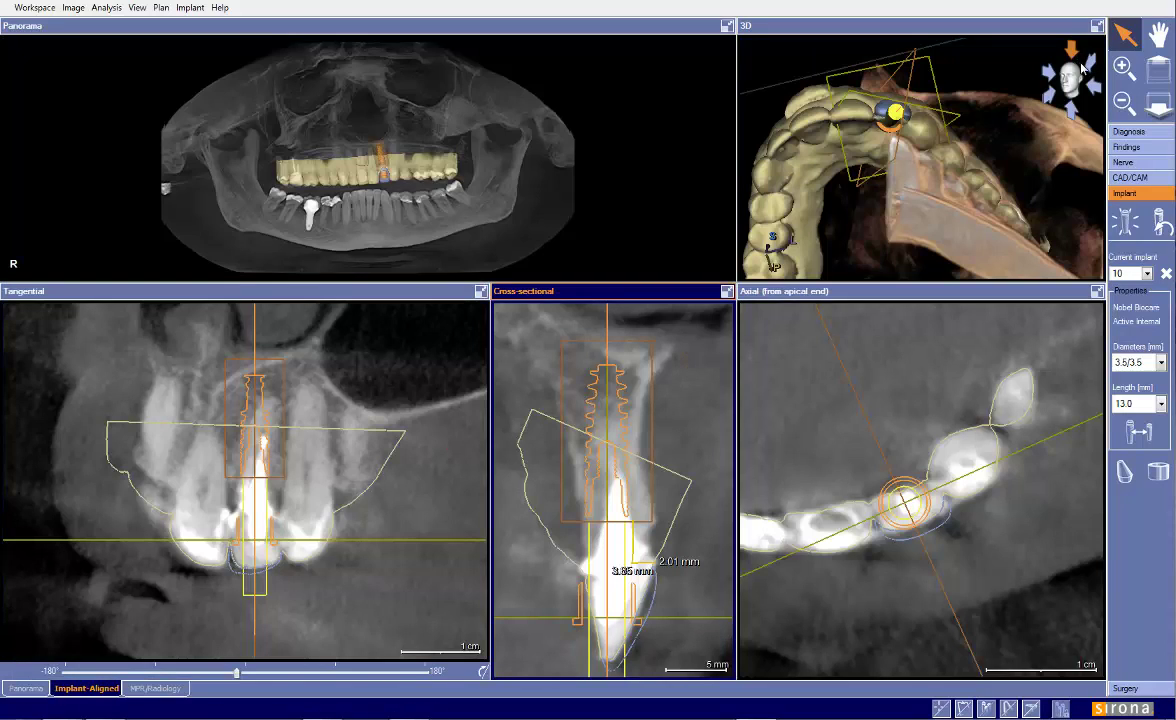
pyautogui.click(1096, 26)
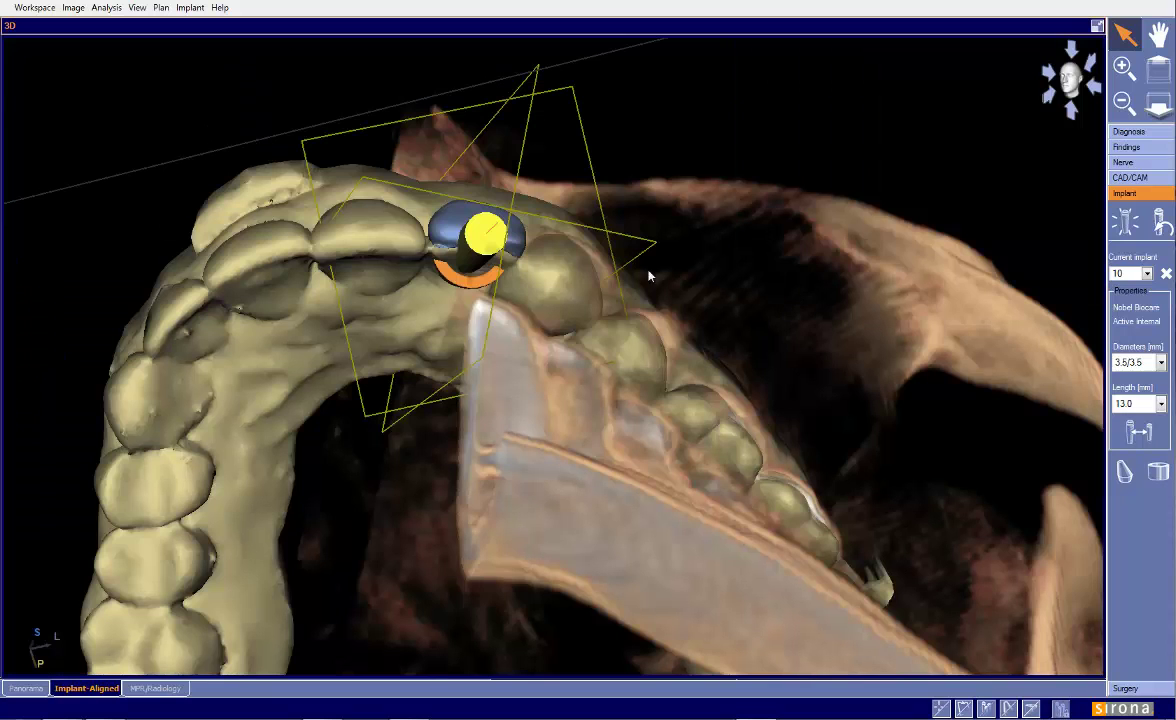
pyautogui.moveTo(473, 268)
pyautogui.mouseDown()
pyautogui.moveTo(496, 215)
pyautogui.moveTo(479, 266)
pyautogui.mouseUp()
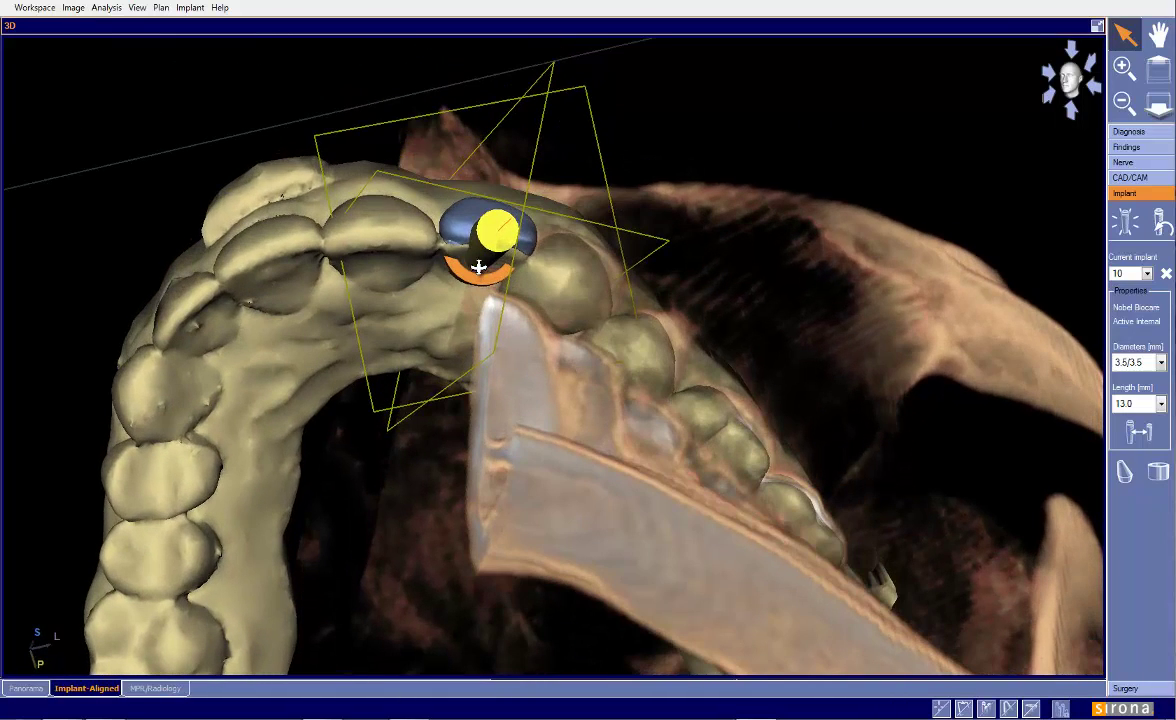
pyautogui.click(1097, 26)
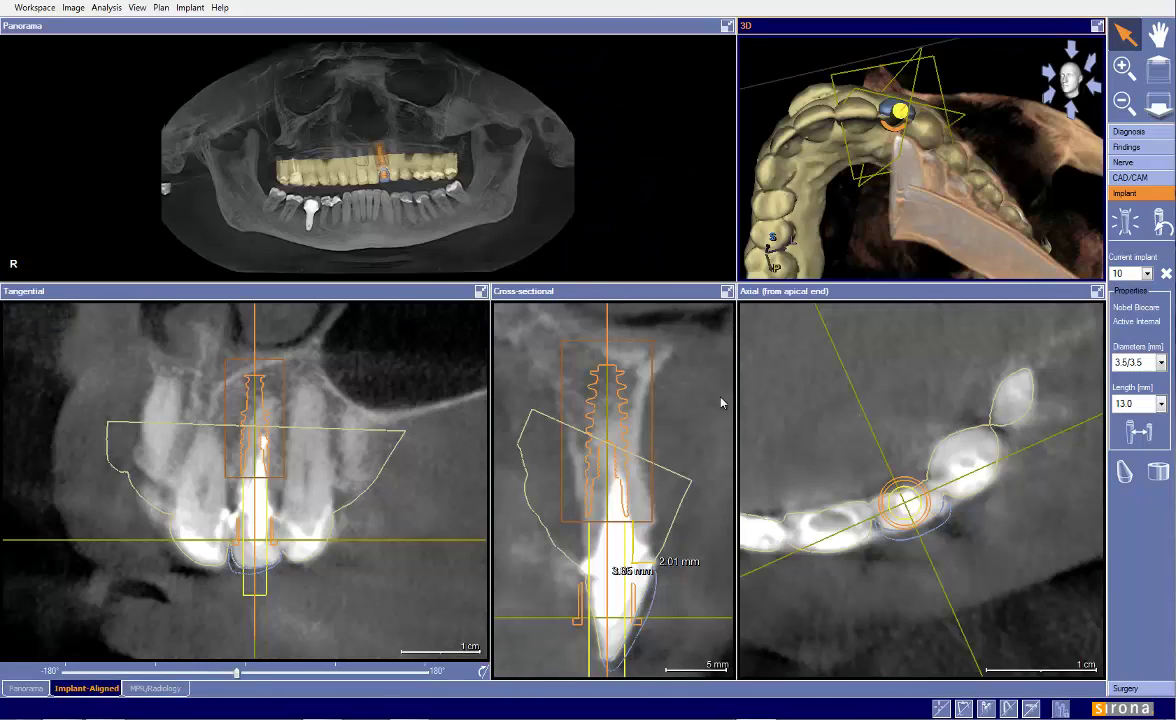
# - Try a different inclination for implant 10 in the cross-sectional view and undo the tilt
pyautogui.moveTo(705, 427); pyautogui.dragTo(707, 419)
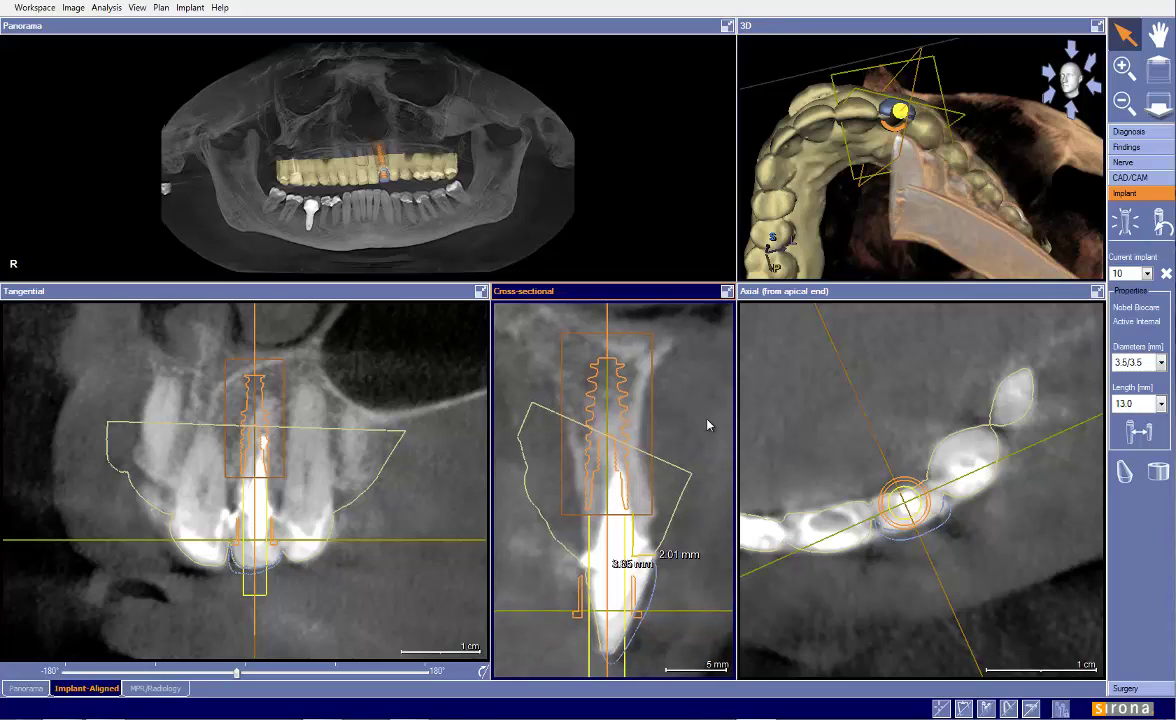
pyautogui.scroll(-2, 707, 419)
pyautogui.scroll(2, 707, 419)
pyautogui.scroll(-2, 707, 425)
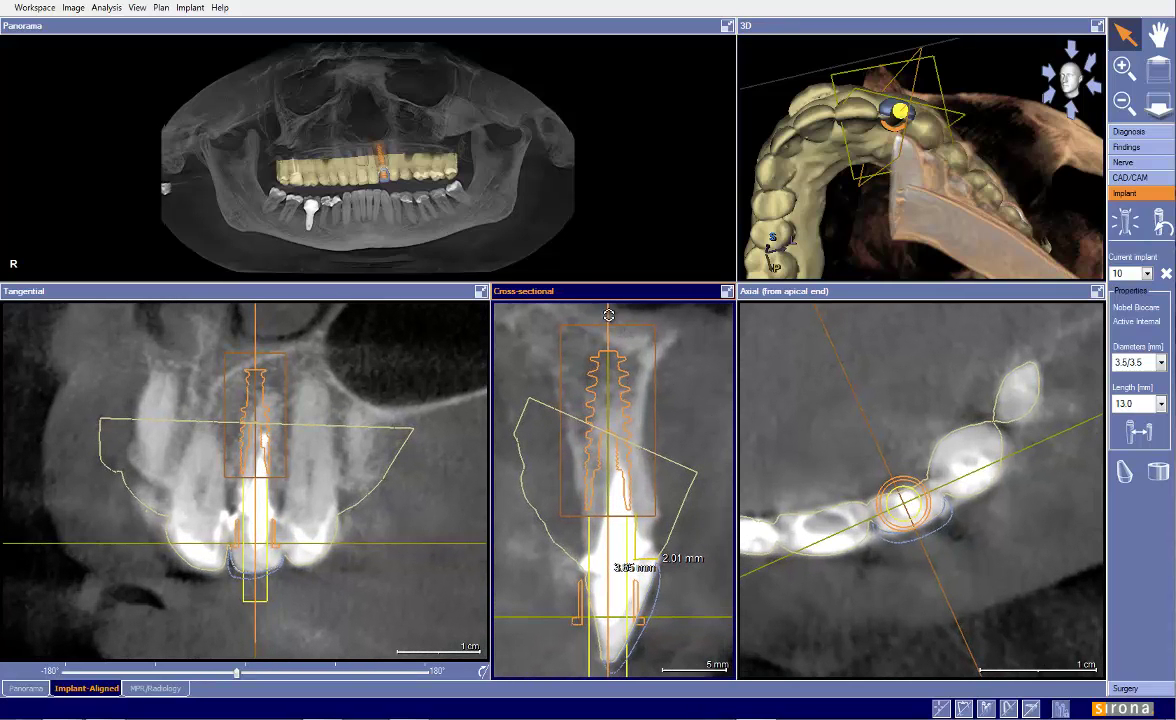
pyautogui.moveTo(608, 315); pyautogui.dragTo(624, 323)
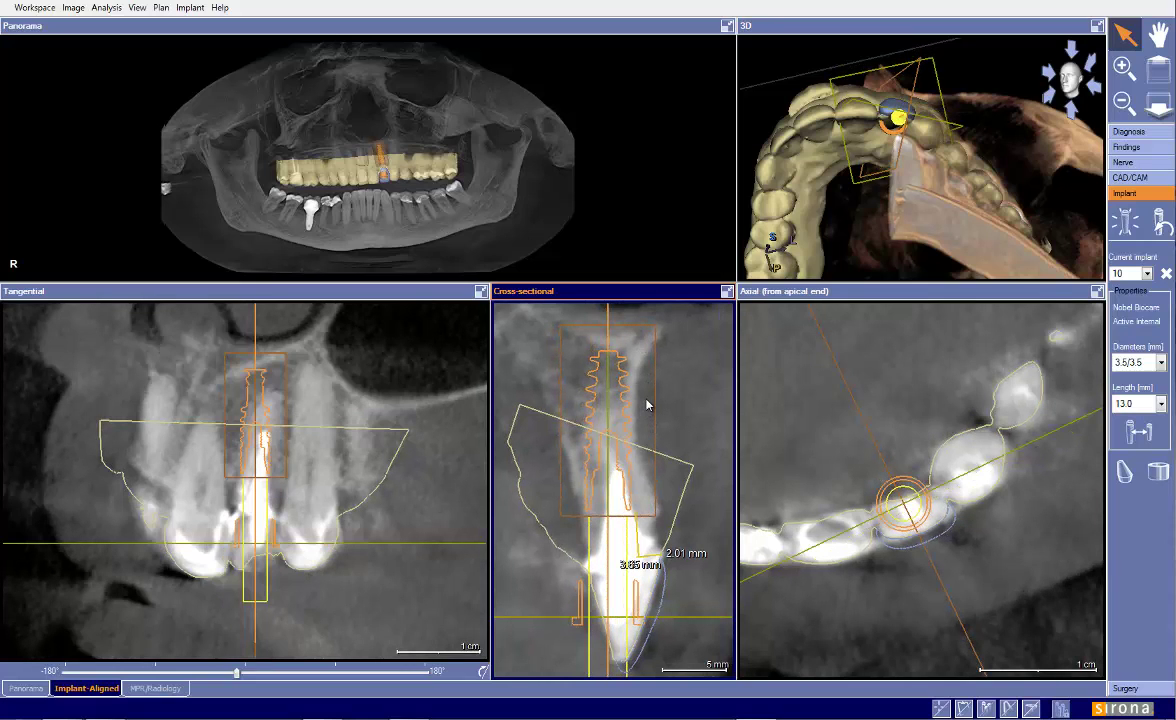
pyautogui.hotkey('ctrl', 'z')
pyautogui.moveTo(672, 399); pyautogui.dragTo(672, 385)
pyautogui.scroll(-2, 675, 391)
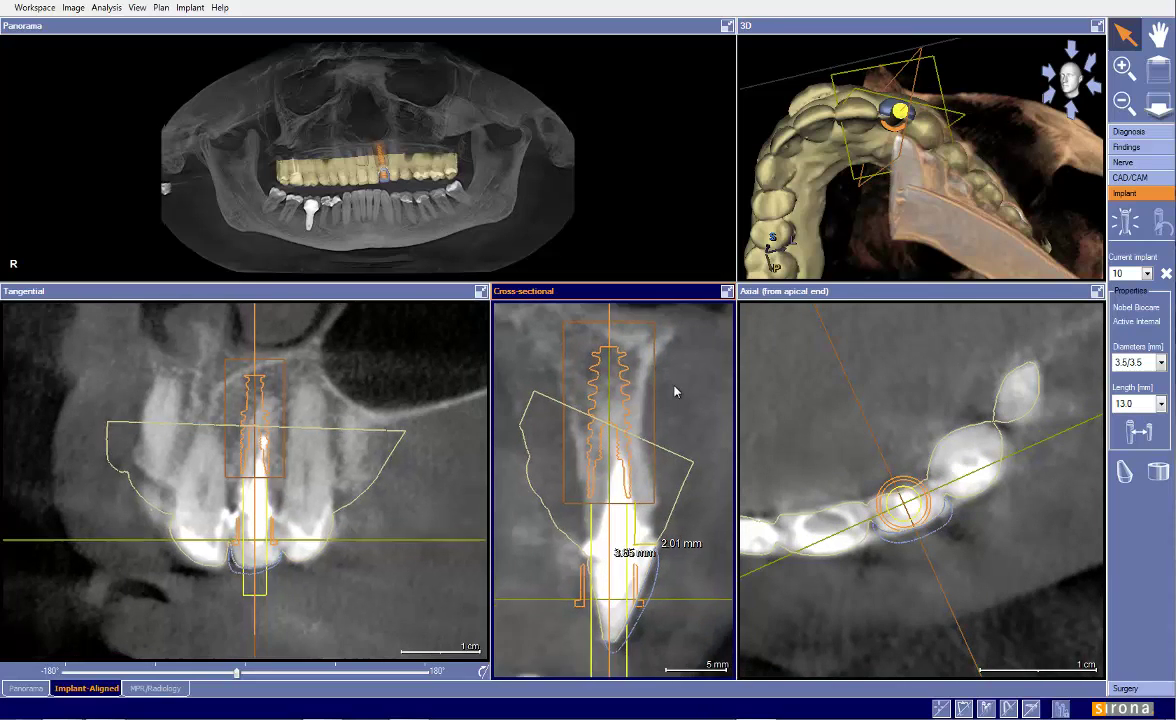
# - Examine implant 10 and its proposed crown in the 3D, enlarged panorama, tangential and cross-sectional views
pyautogui.moveTo(900, 189); pyautogui.dragTo(839, 255)
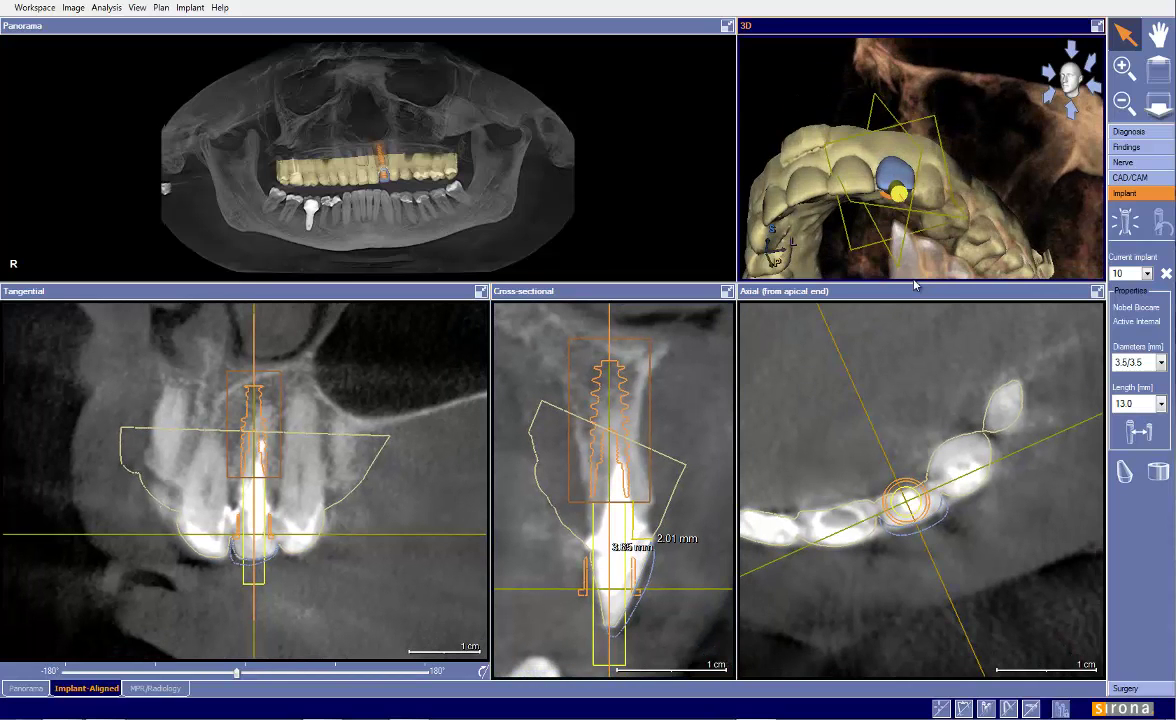
pyautogui.moveTo(916, 262); pyautogui.dragTo(930, 160)
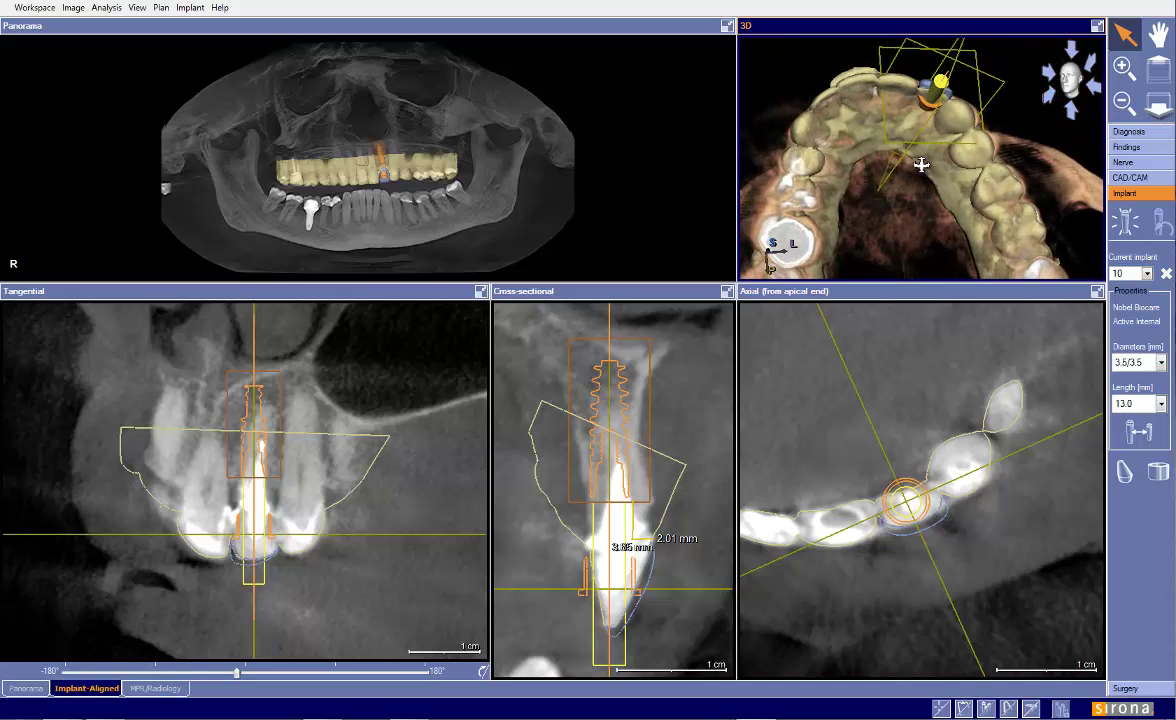
pyautogui.scroll(6, 468, 215)
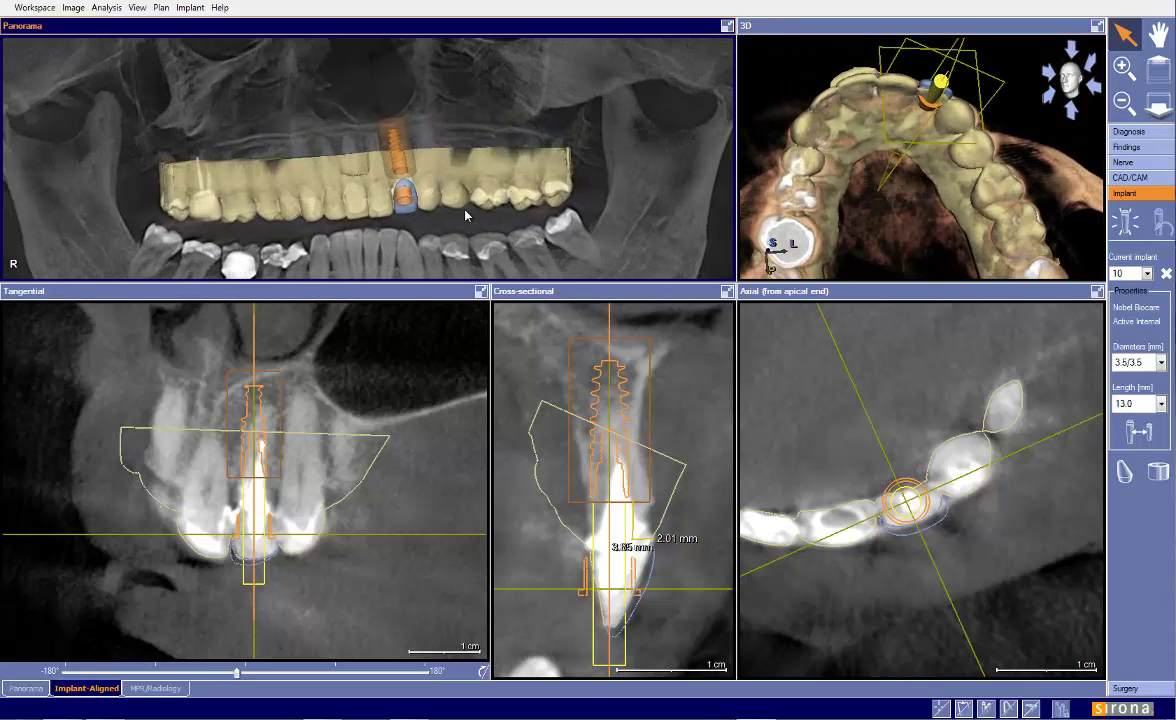
pyautogui.moveTo(432, 169); pyautogui.dragTo(428, 161)
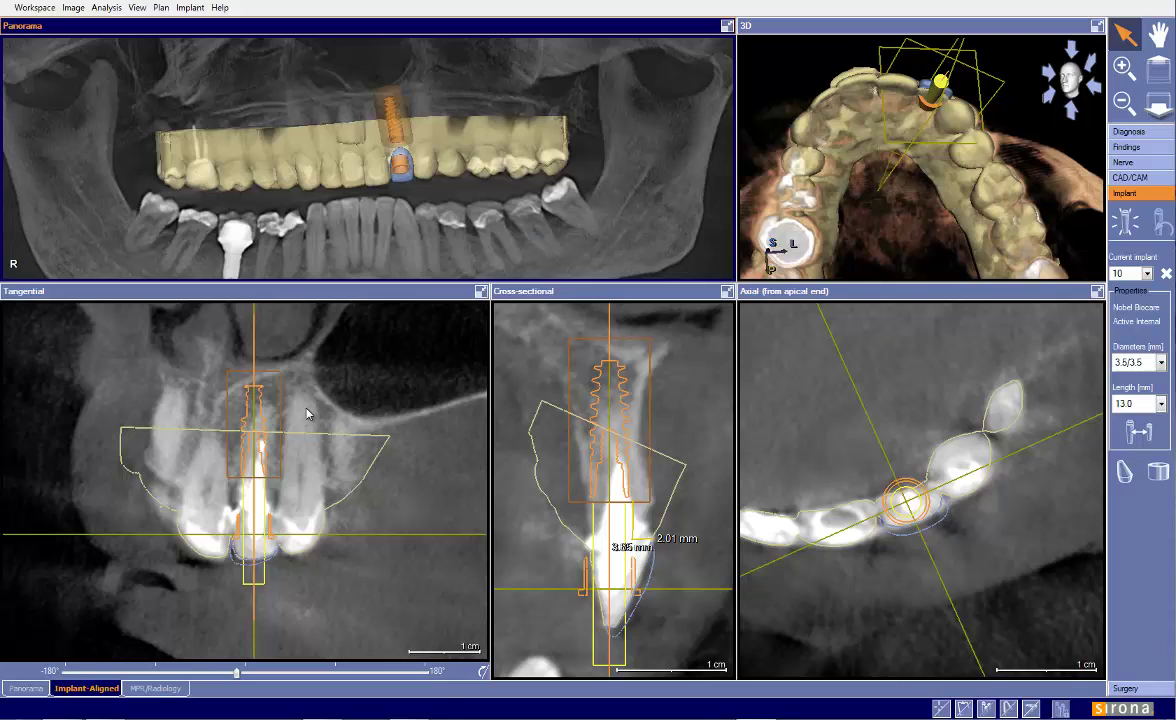
pyautogui.click(357, 445)
pyautogui.moveTo(398, 449); pyautogui.dragTo(399, 459)
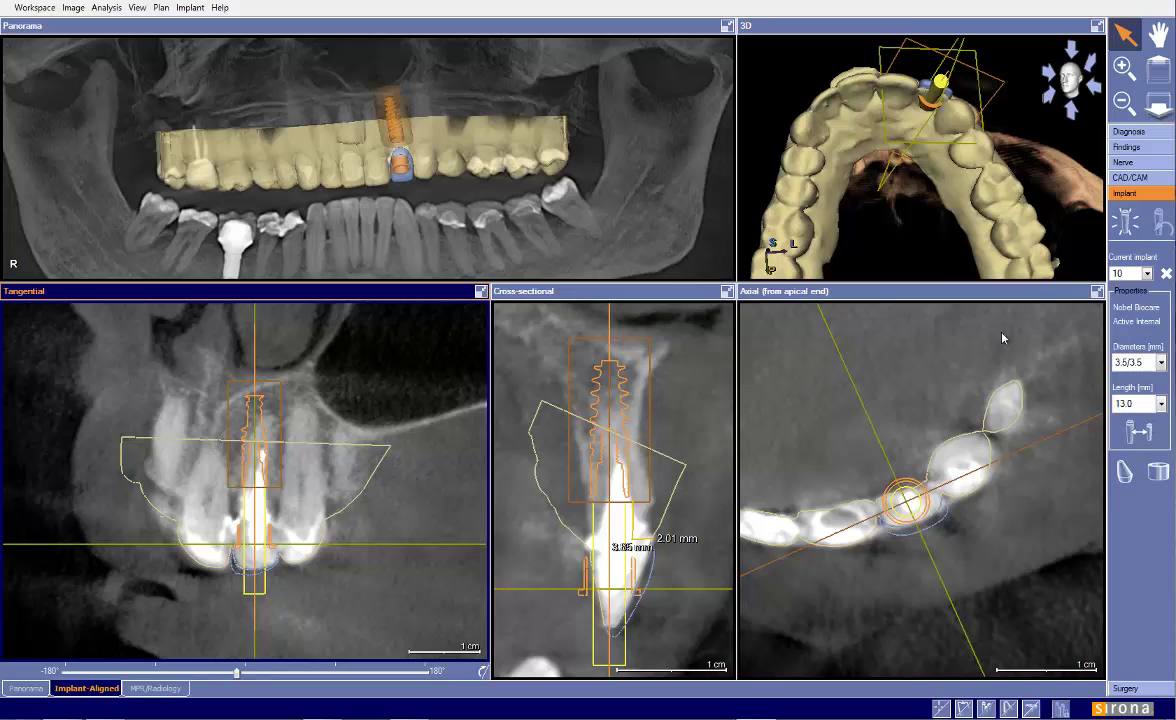
pyautogui.moveTo(681, 420); pyautogui.dragTo(679, 438)
pyautogui.scroll(1, 679, 438)
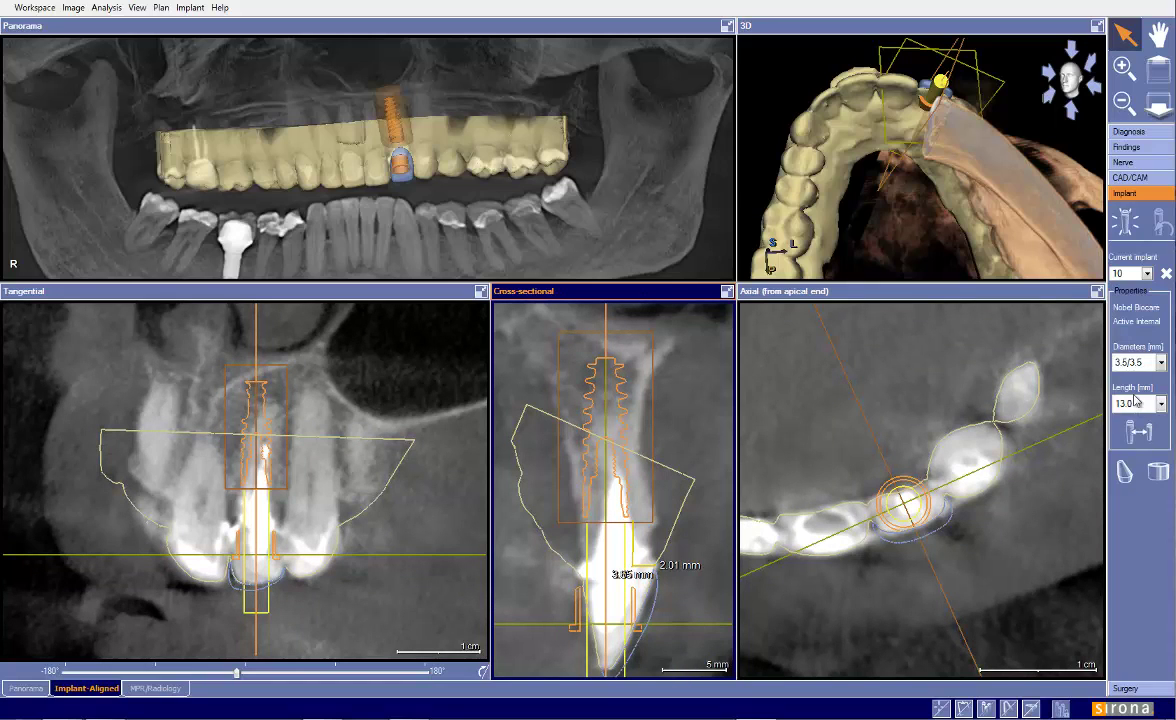
# - Insert a Nobel Biocare NobelActive Internal implant, 3.5/3.5 diameter and 13.0 mm long, as position 11 at the site of implant 10
pyautogui.click(1137, 233)
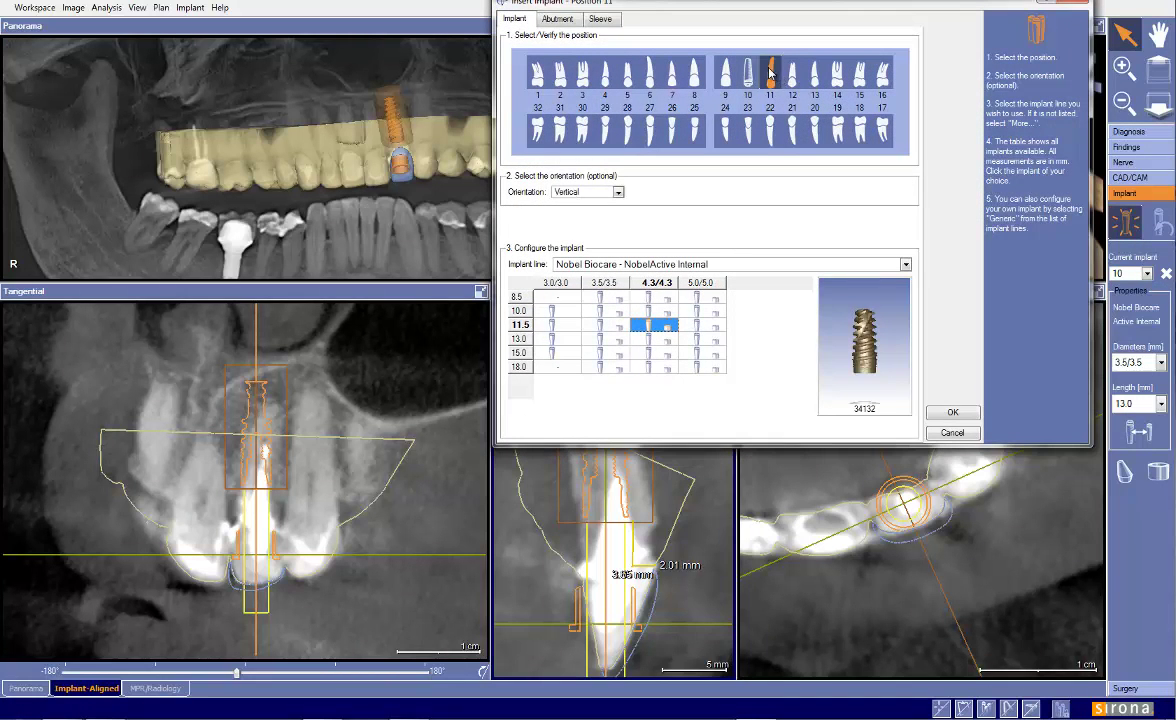
pyautogui.click(948, 431)
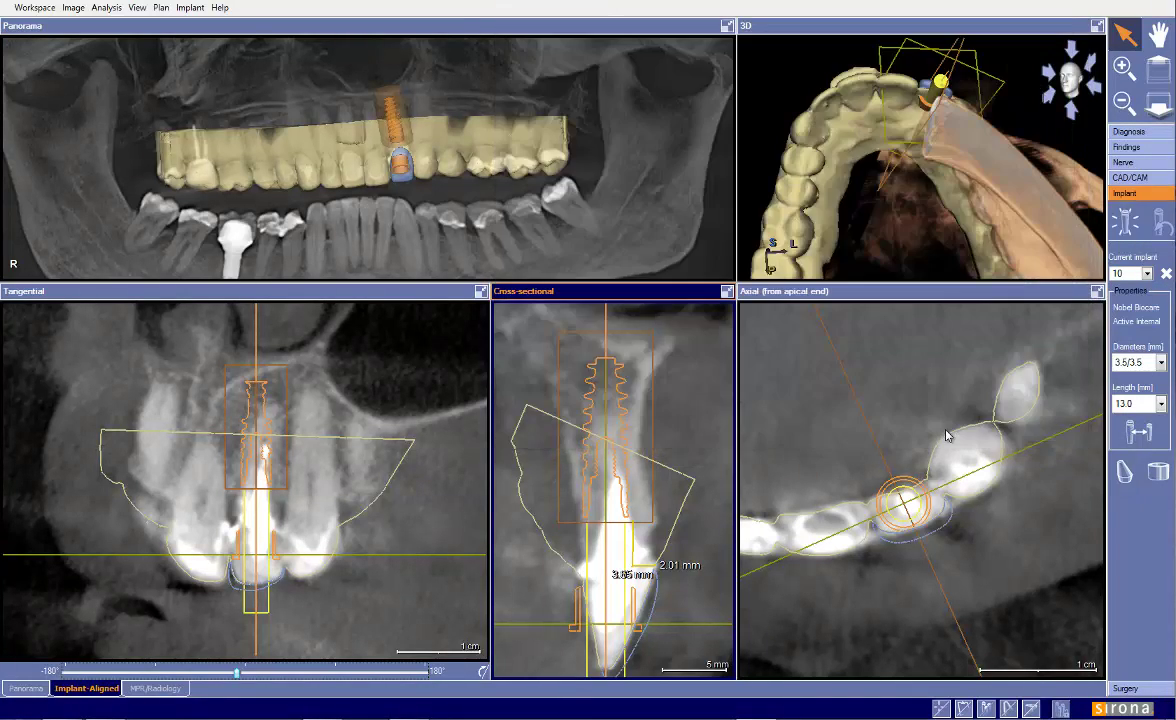
pyautogui.click(1124, 222)
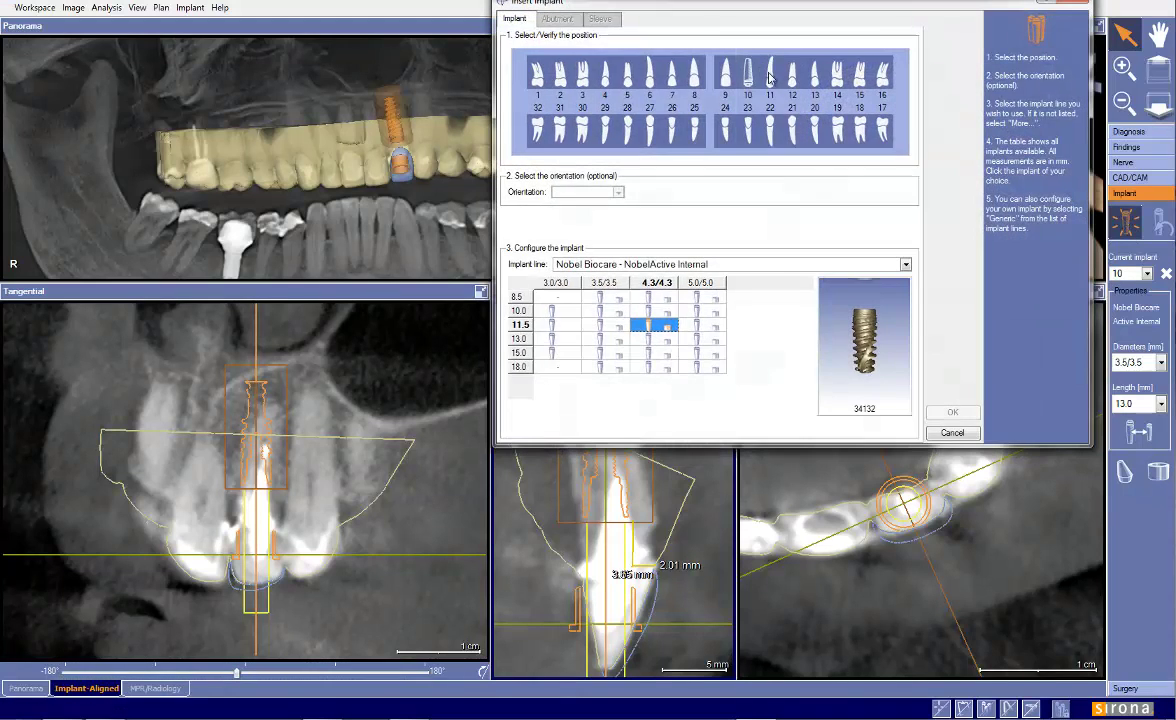
pyautogui.click(612, 339)
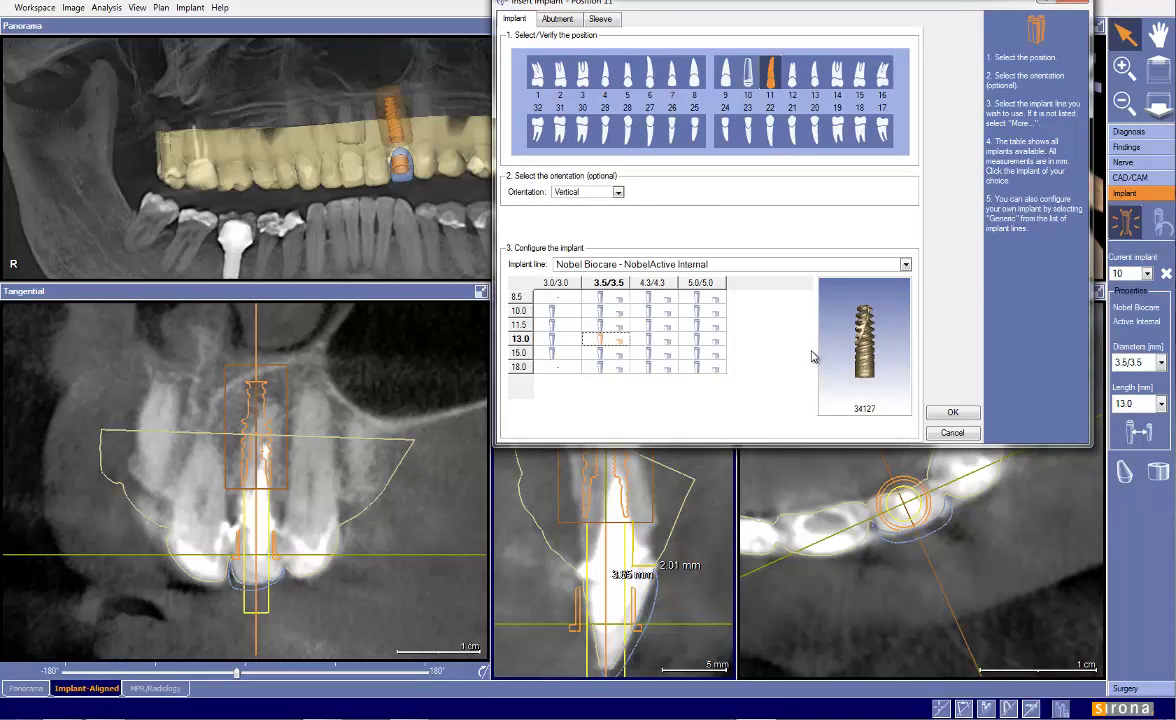
pyautogui.click(940, 417)
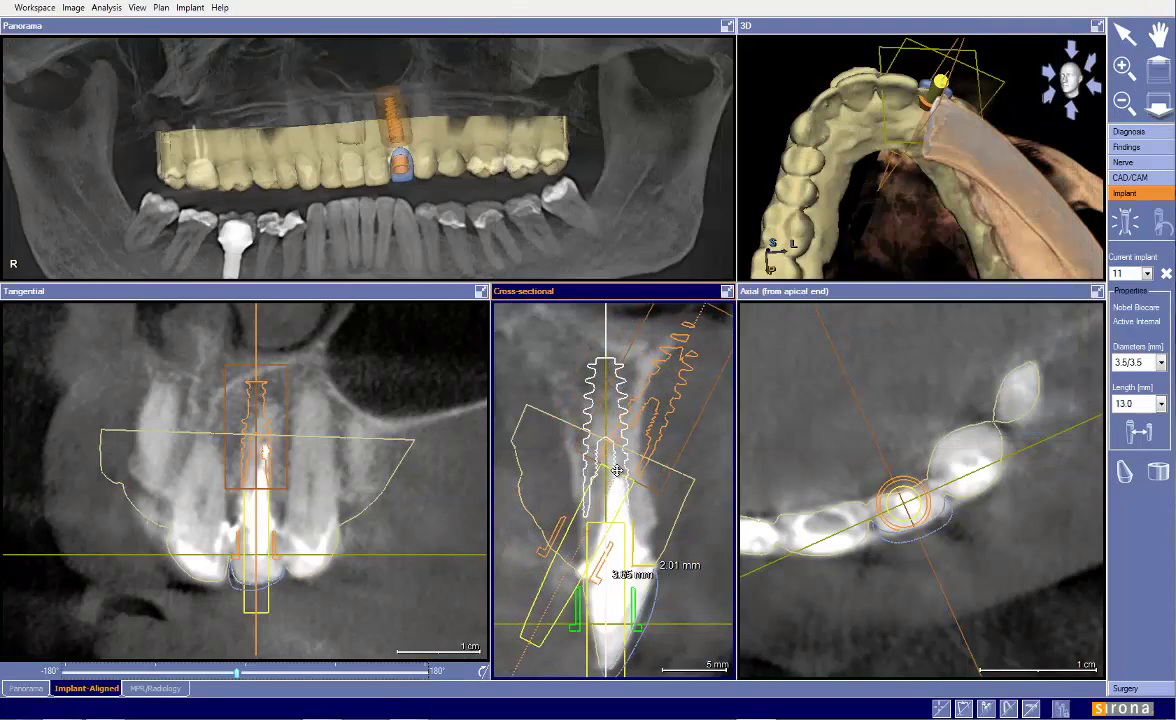
pyautogui.click(592, 526)
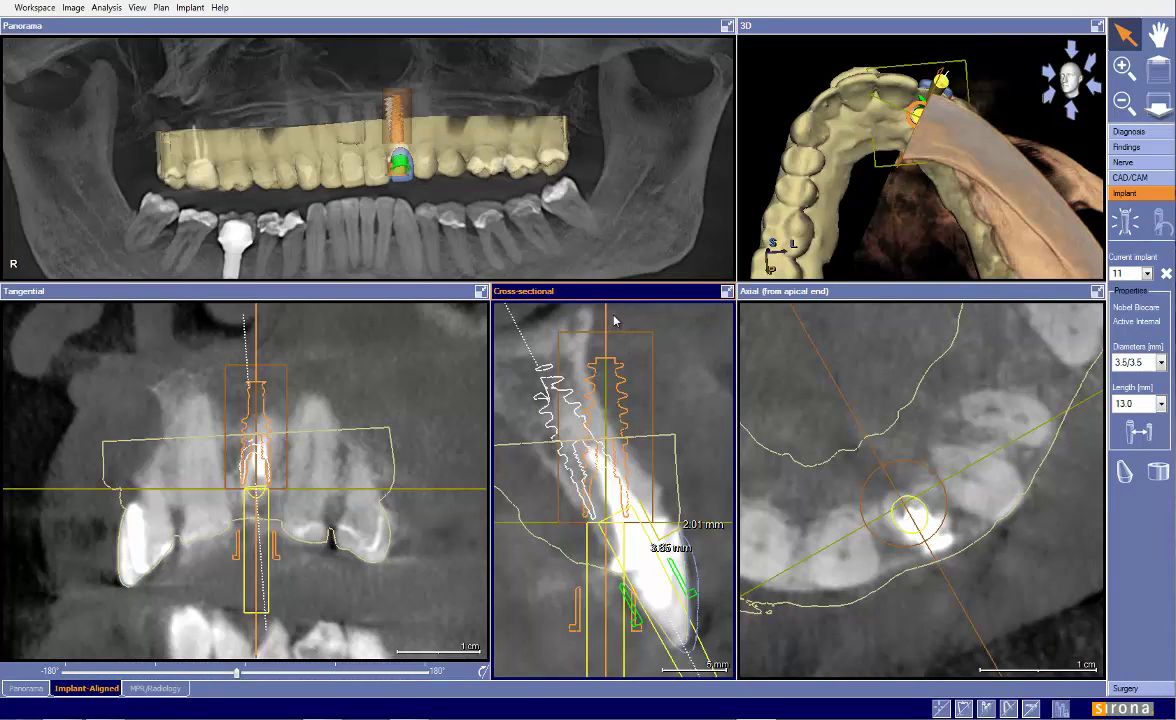
# - Rotate and move implant 11 in the cross-sectional and tangential views until it coincides with implant 10's outline and axis
pyautogui.moveTo(545, 338); pyautogui.dragTo(475, 287)
pyautogui.moveTo(611, 457); pyautogui.dragTo(613, 447)
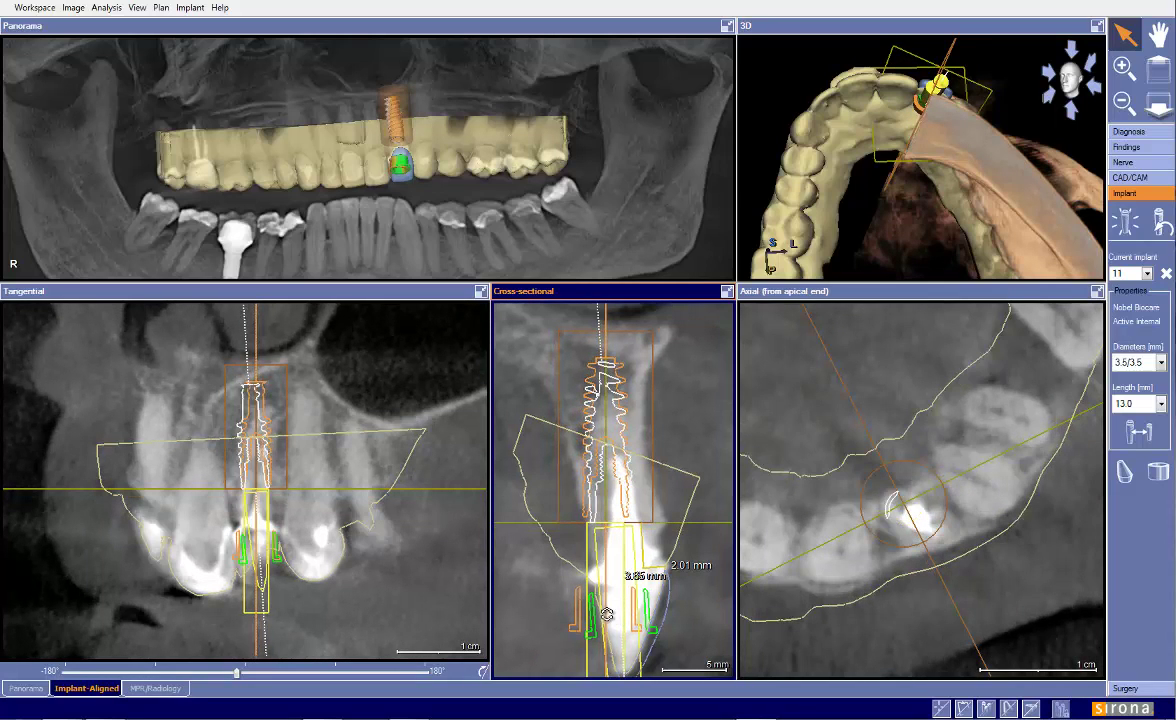
pyautogui.moveTo(621, 605); pyautogui.dragTo(616, 610)
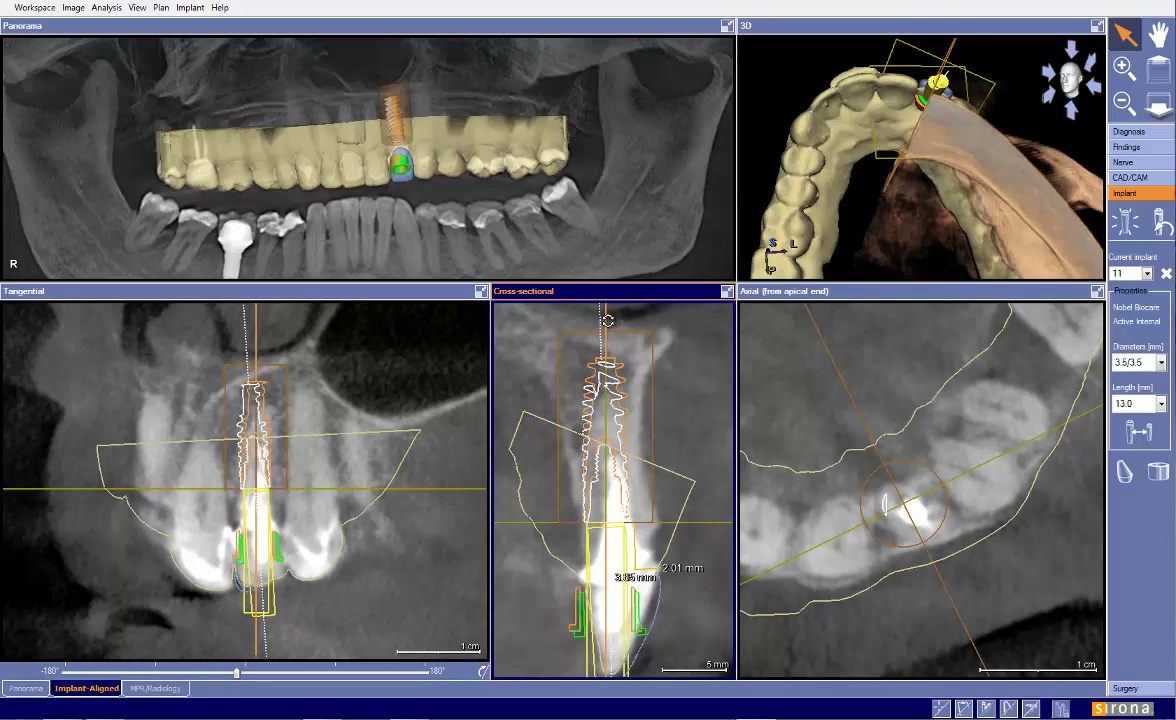
pyautogui.moveTo(604, 316); pyautogui.dragTo(599, 316)
pyautogui.moveTo(238, 310); pyautogui.dragTo(245, 334)
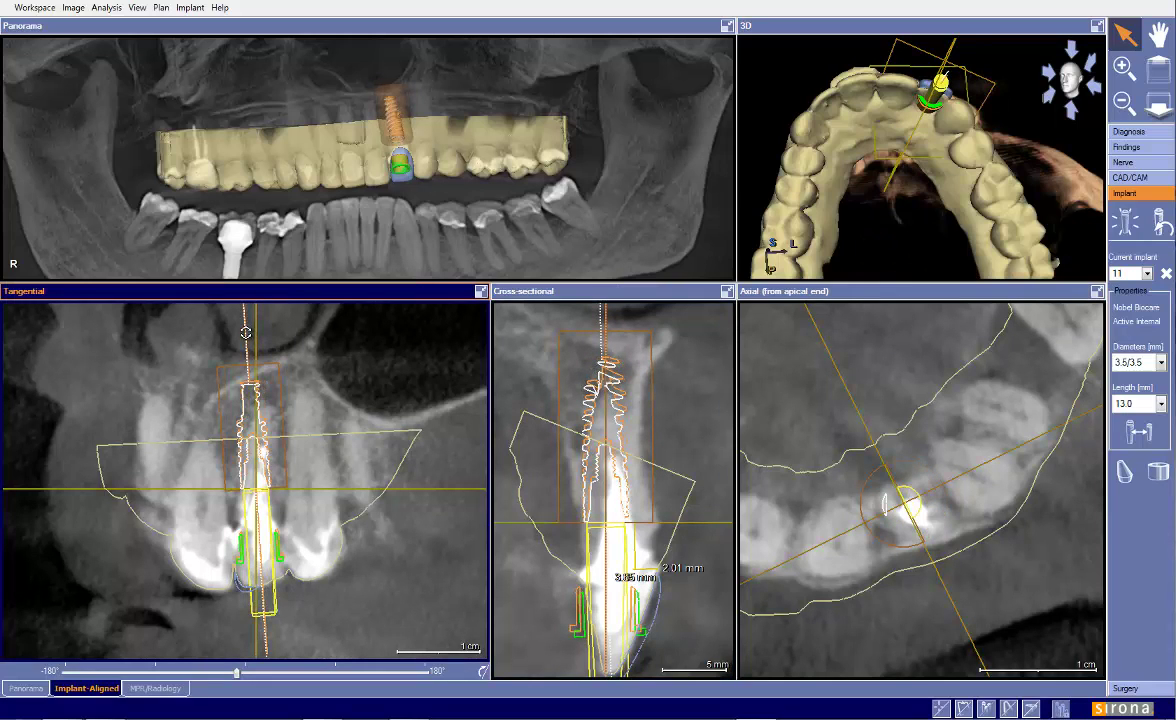
pyautogui.moveTo(263, 421); pyautogui.dragTo(264, 420)
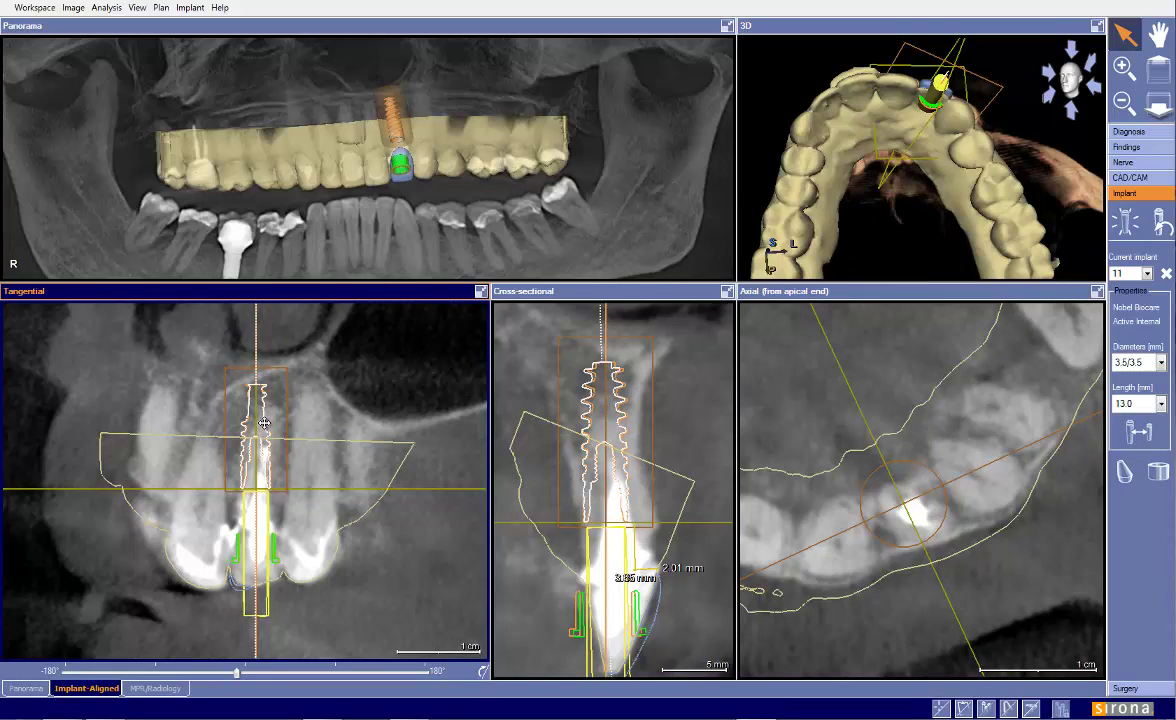
pyautogui.click(604, 320)
pyautogui.moveTo(604, 320); pyautogui.dragTo(605, 318)
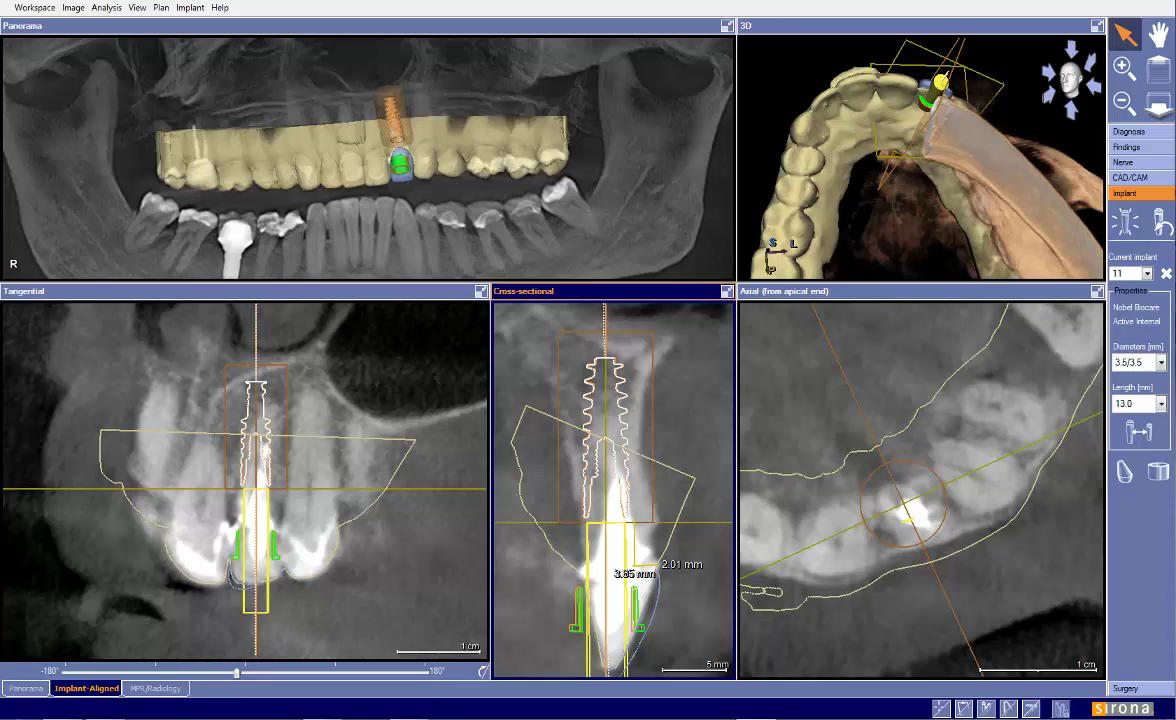
# - Change implant 11 to the Generic implant line with 2.0 mm occlusal and apical diameters
pyautogui.click(1140, 432)
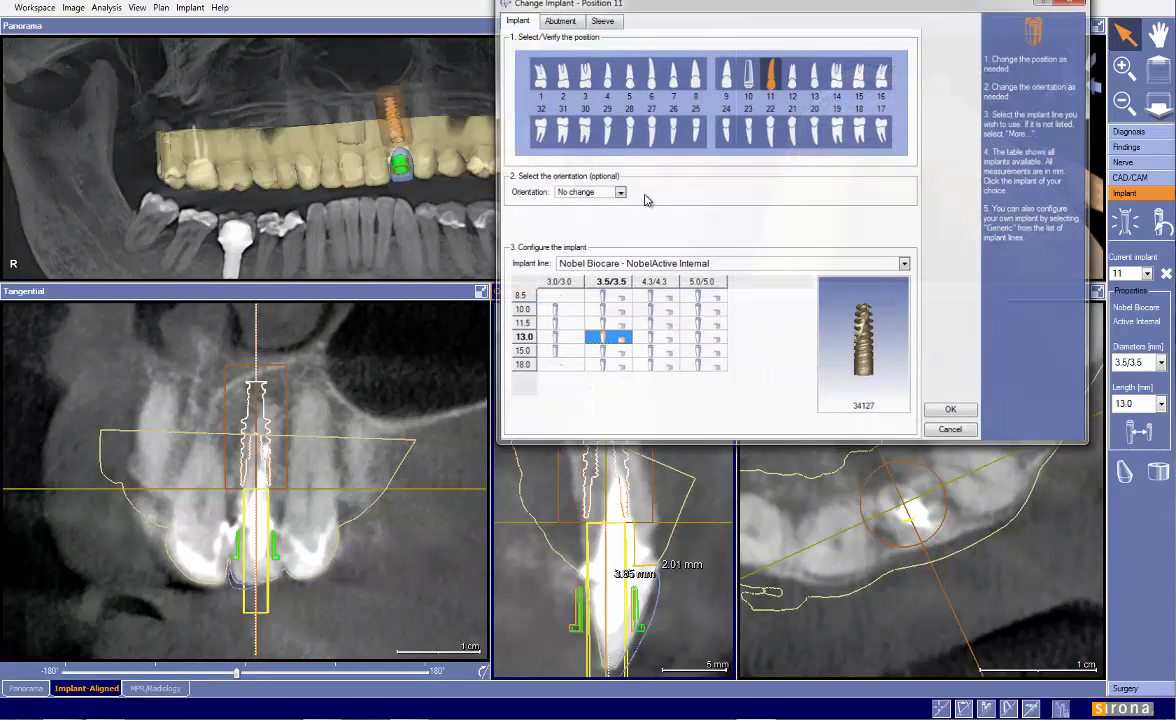
pyautogui.click(636, 265)
pyautogui.scroll(-3, 630, 403)
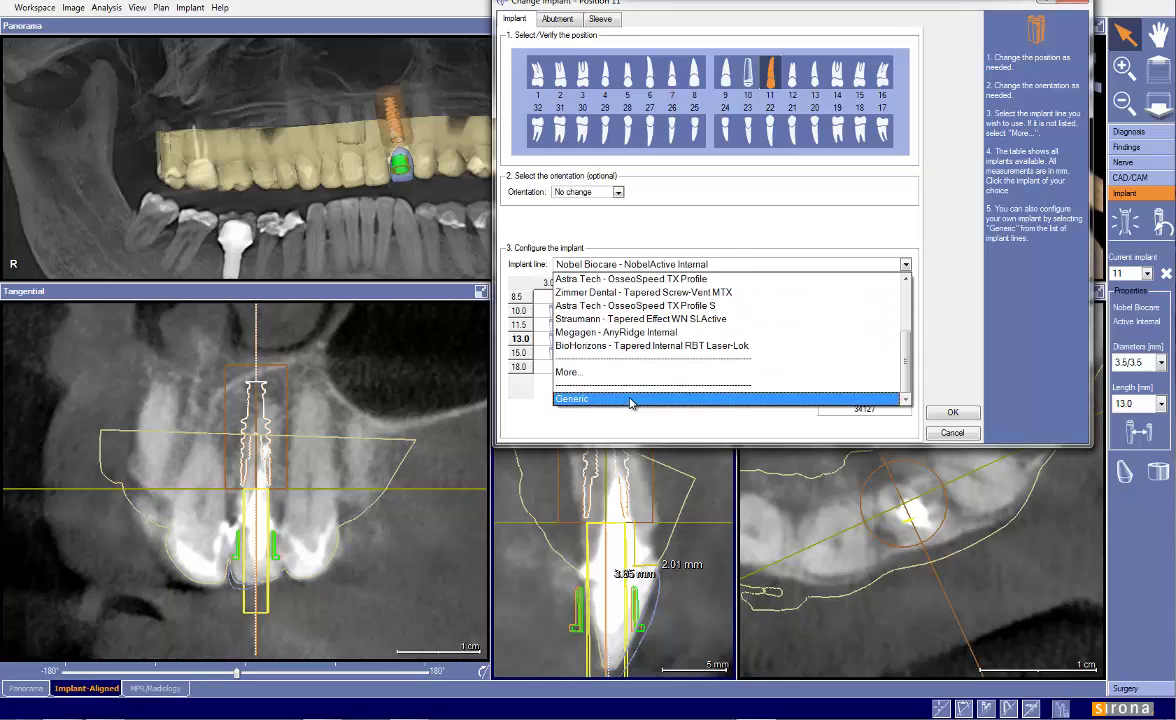
pyautogui.click(615, 399)
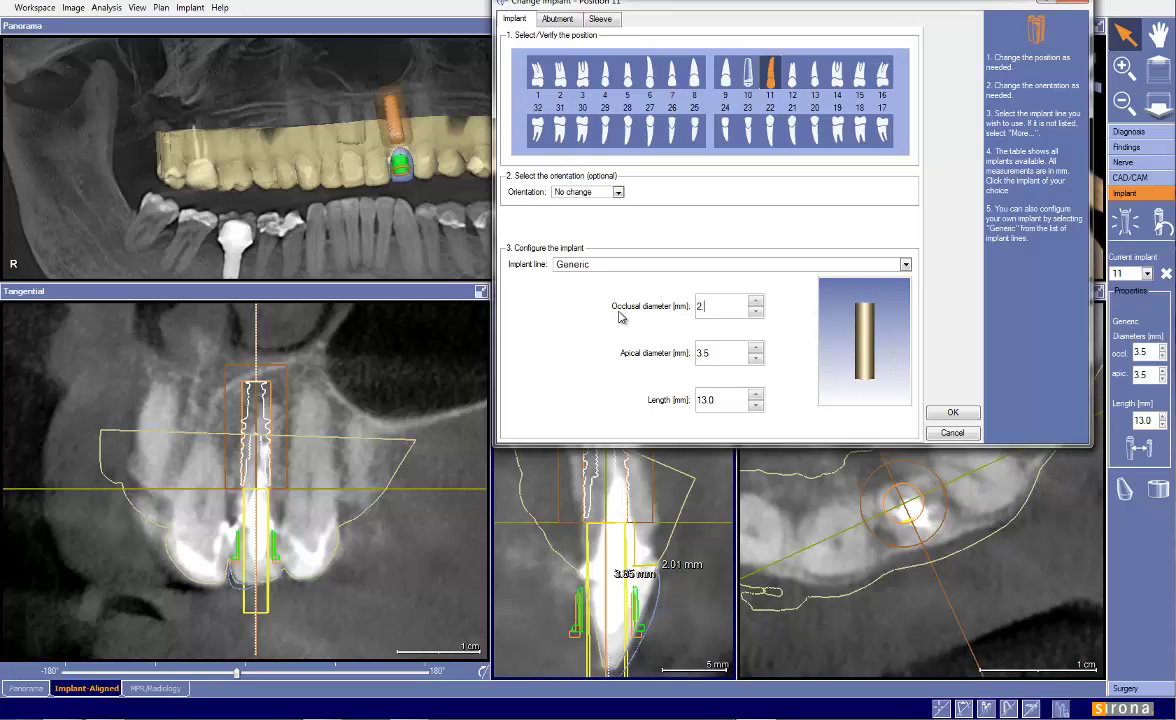
pyautogui.press('Tab')
pyautogui.write('2')
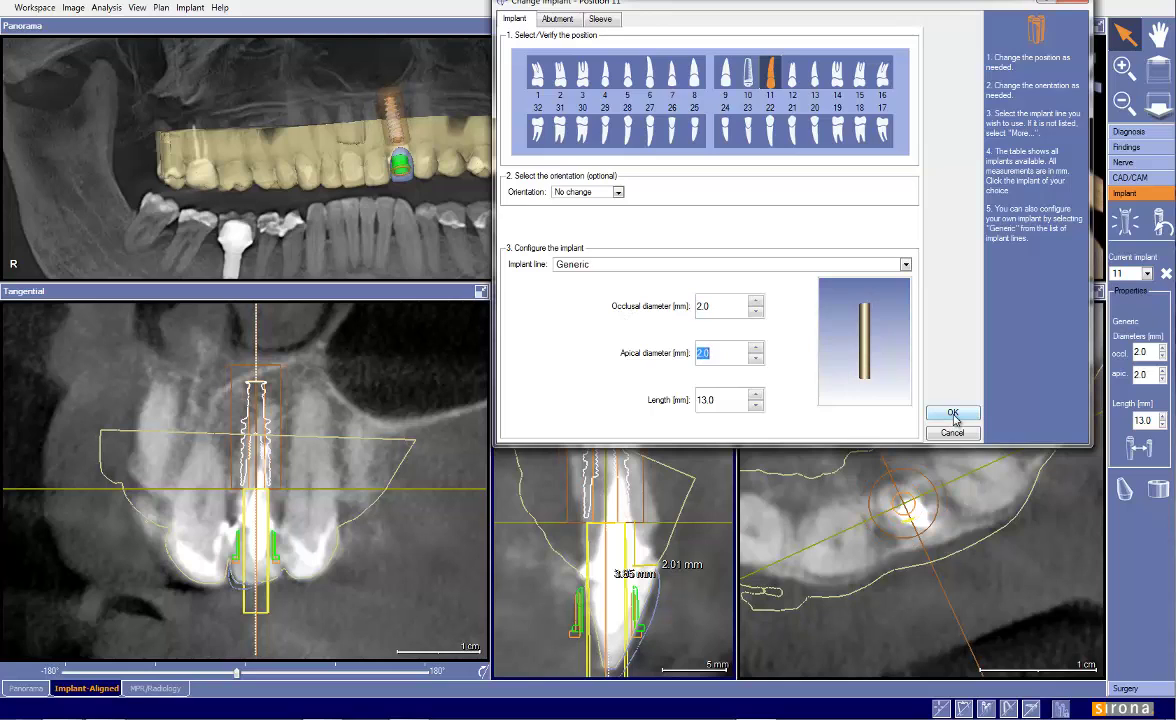
pyautogui.click(952, 412)
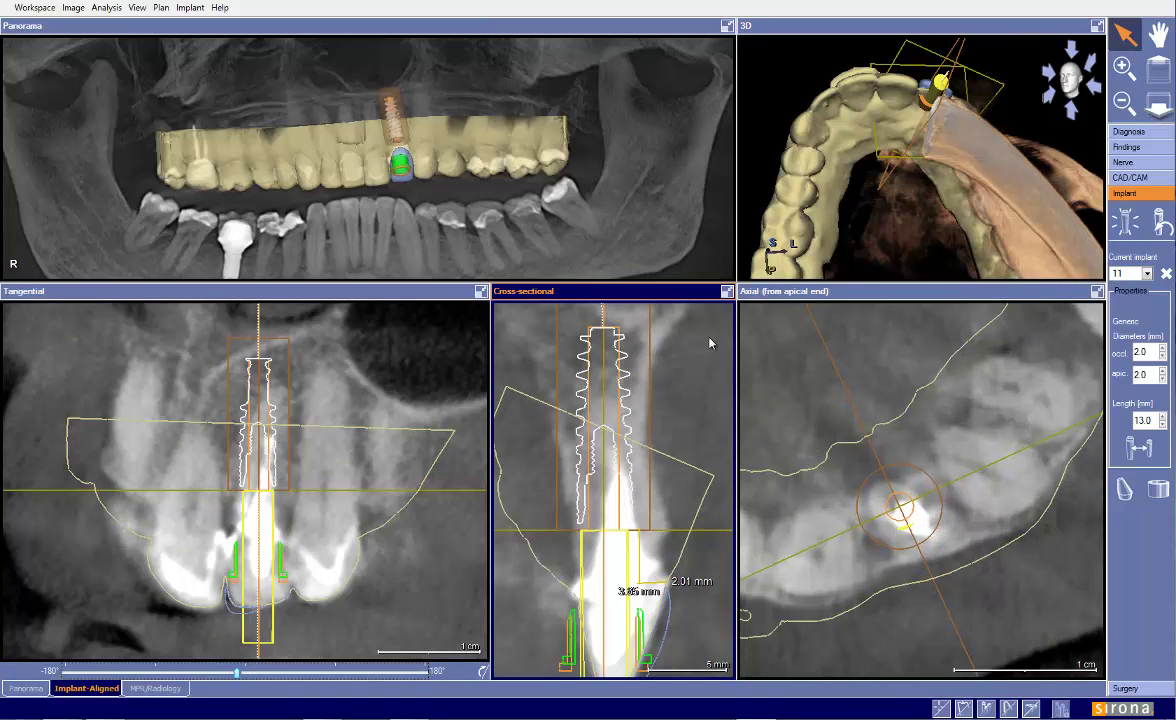
# - Inspect the narrow generic implant inside implant 10's outline in the enlarged cross-sectional view, and make the axial view active
pyautogui.click(729, 292)
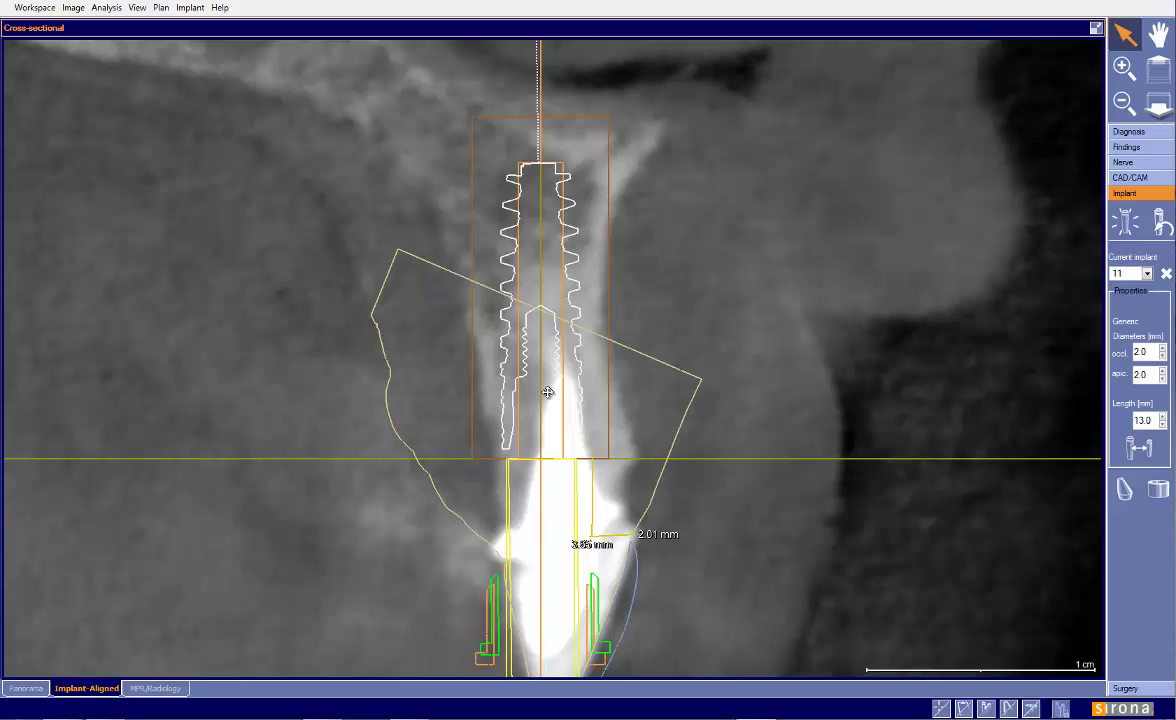
pyautogui.click(1095, 29)
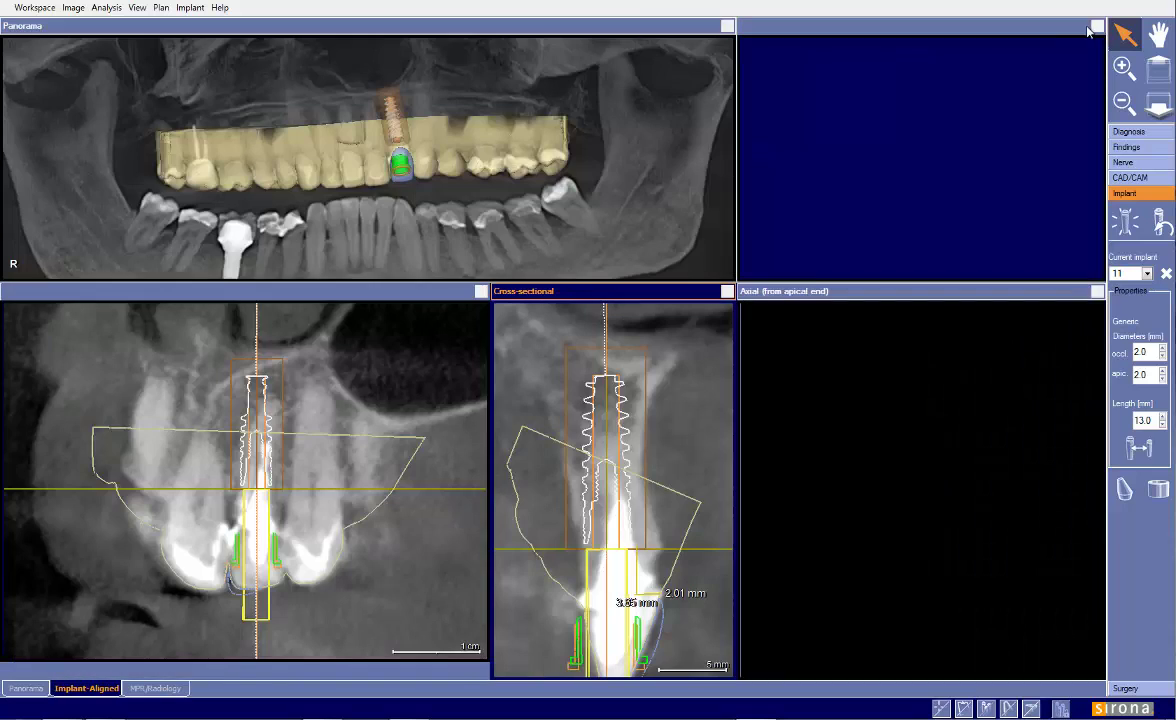
pyautogui.click(857, 291)
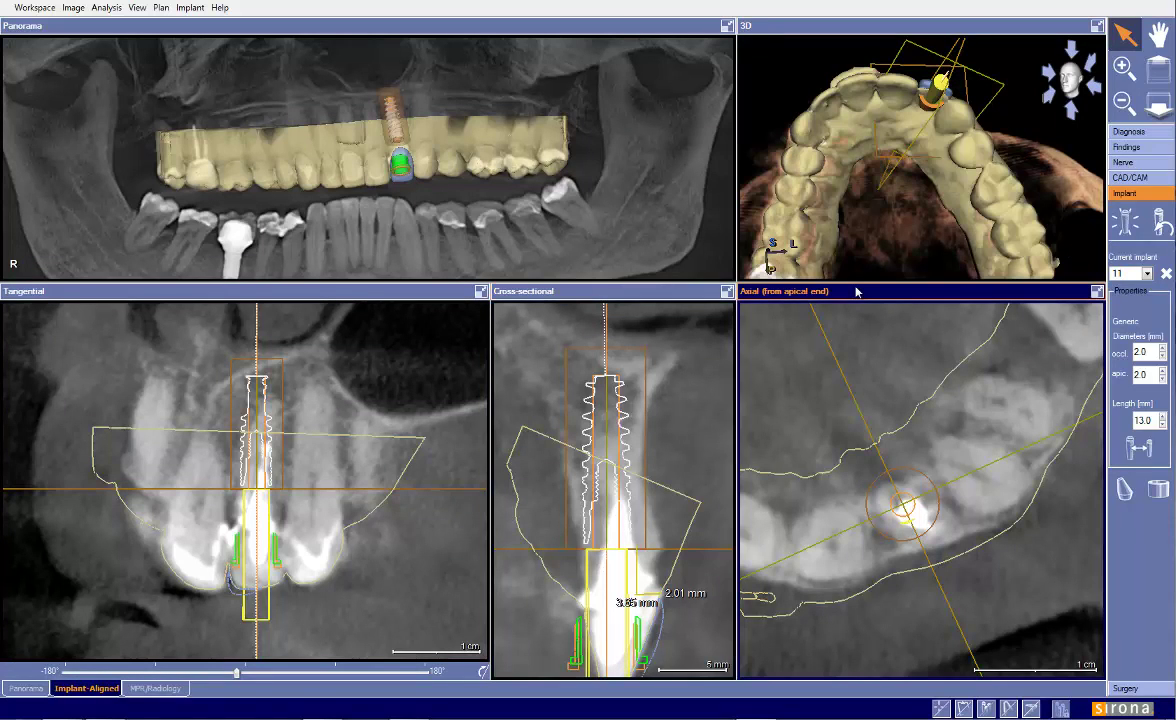